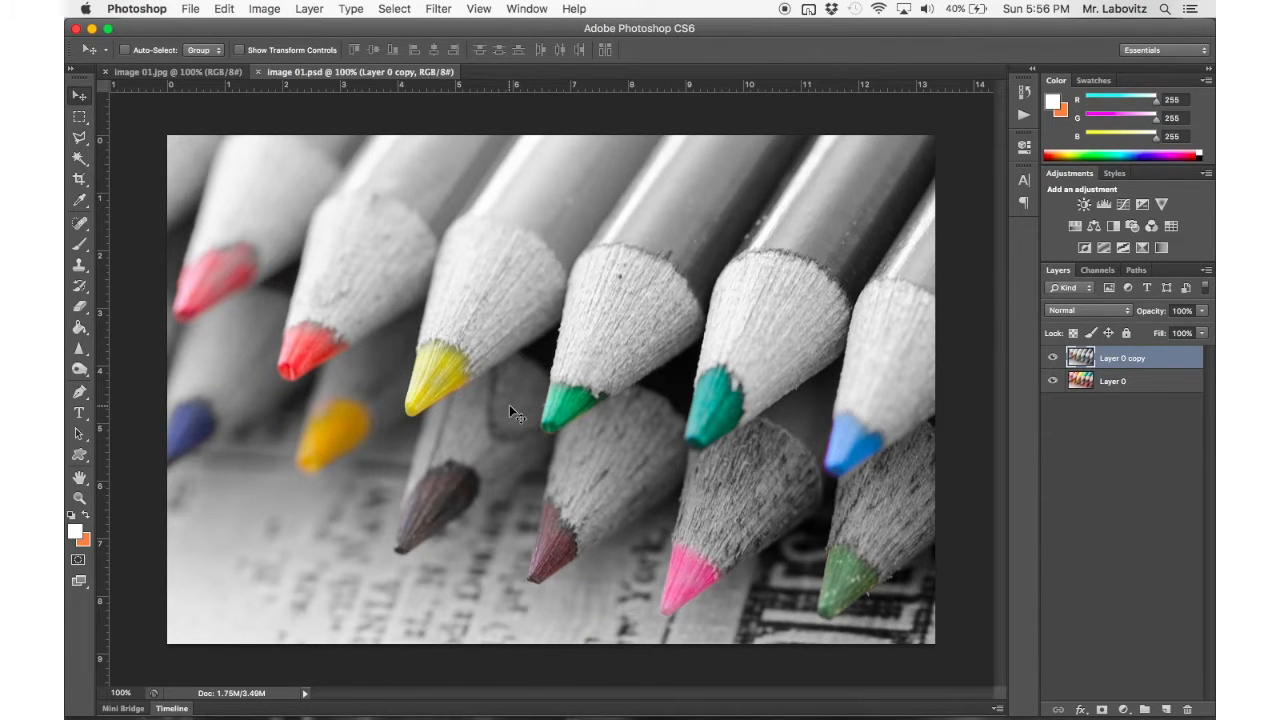
# Preview 01.jpg, 02.jpg and 03.jpg from the examples folder on the desktop.
pyautogui.click(92, 29)
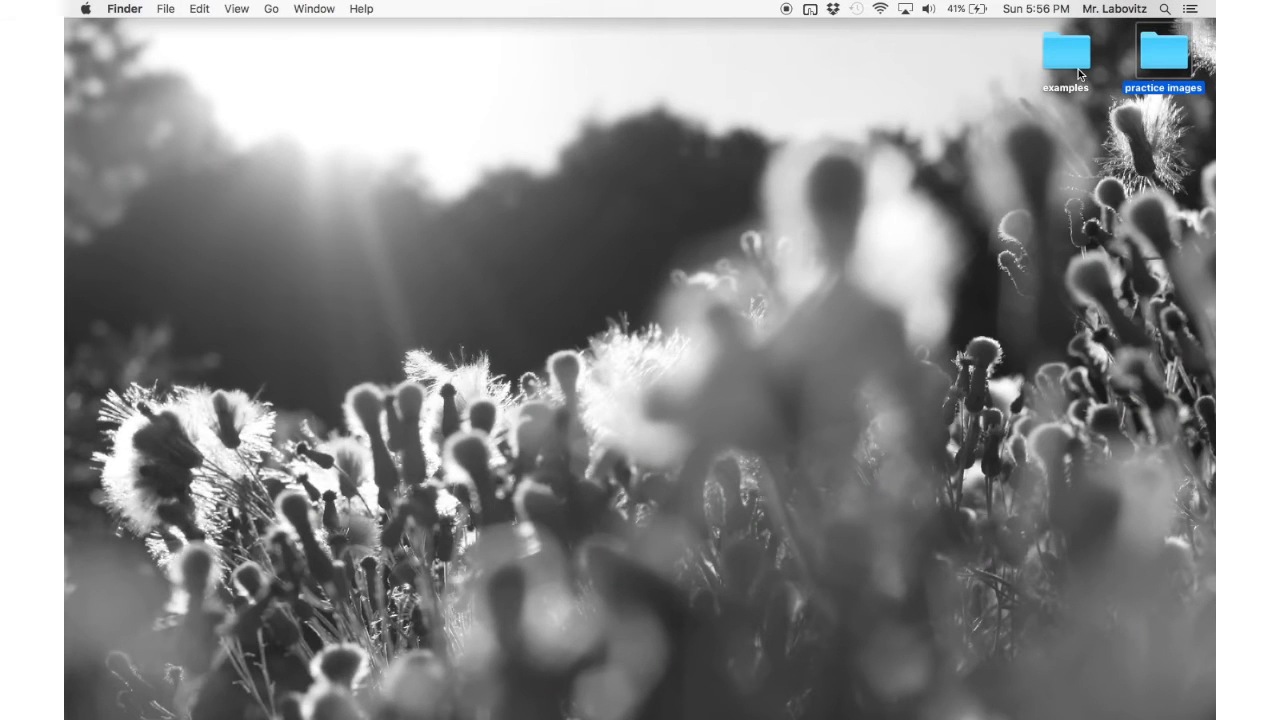
pyautogui.doubleClick(1066, 55)
pyautogui.click(655, 160)
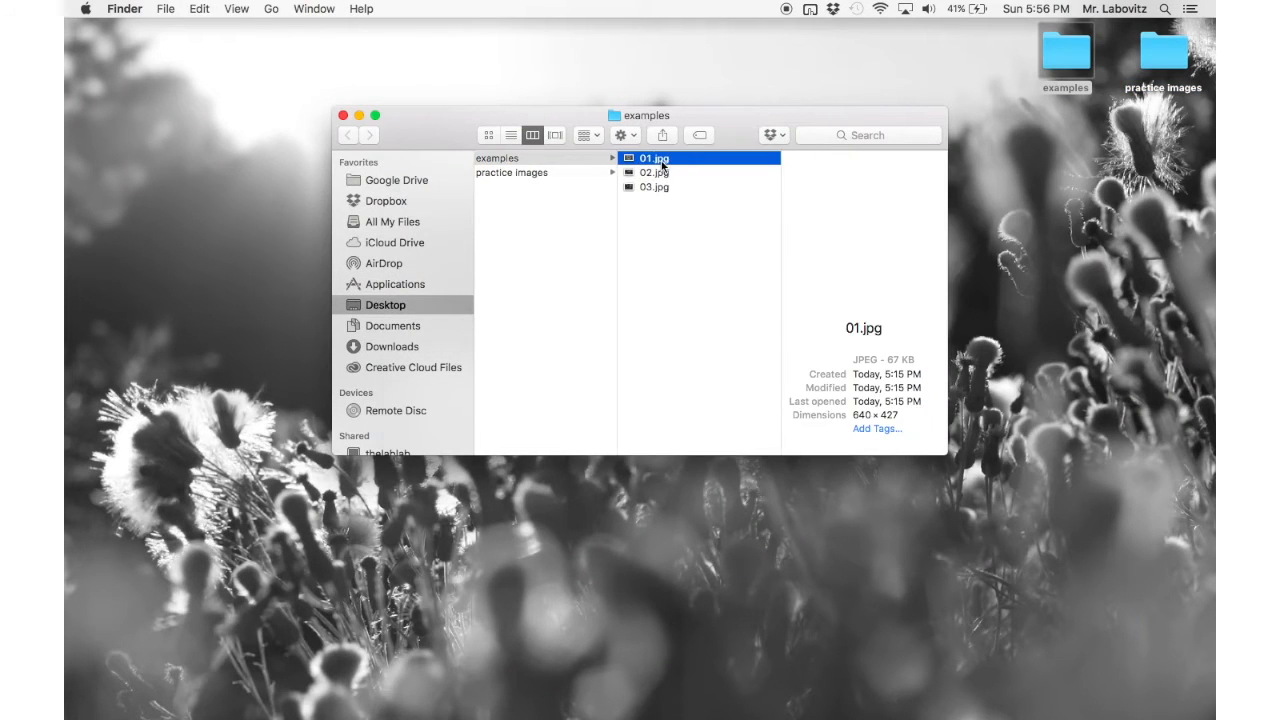
pyautogui.press('space')
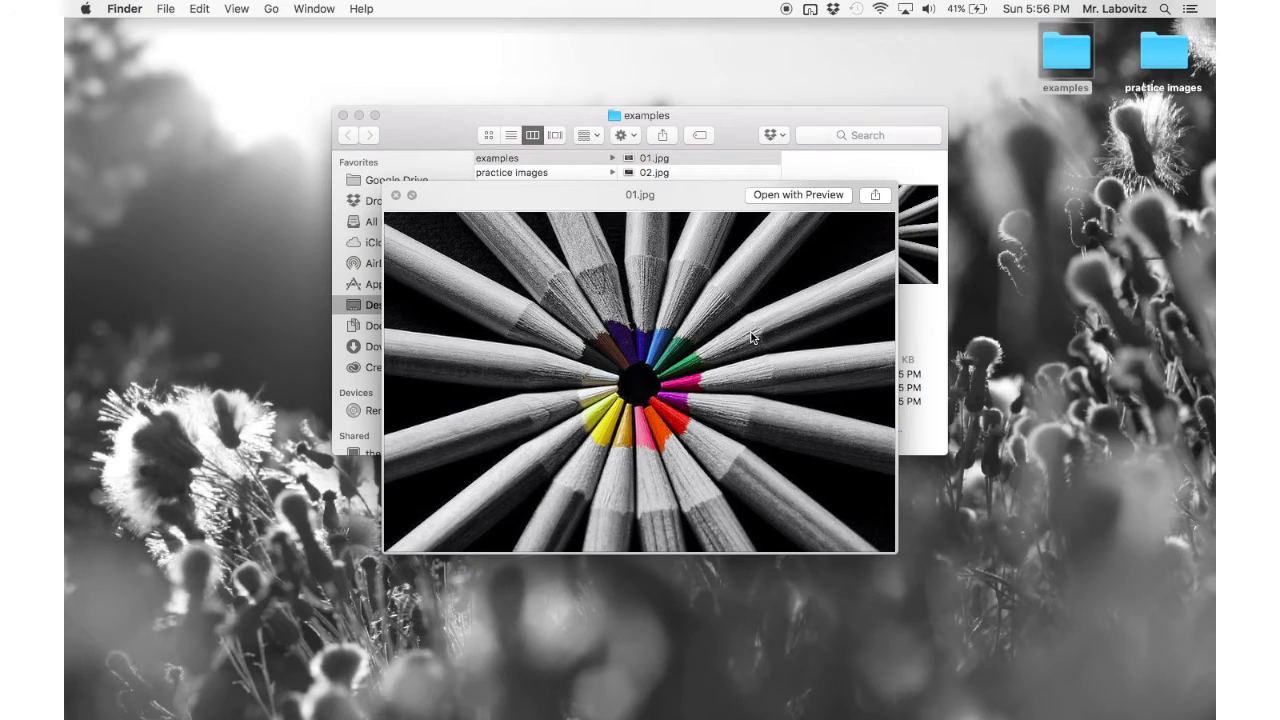
pyautogui.press('Down')
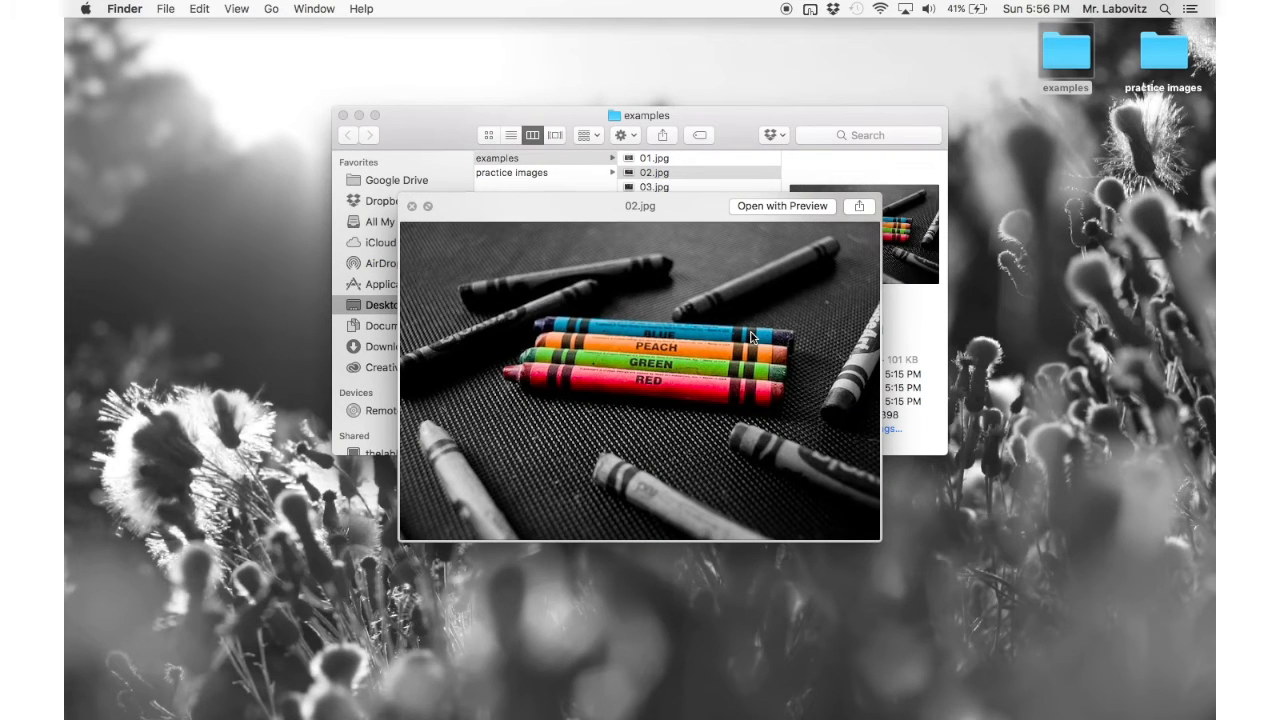
pyautogui.press('Down')
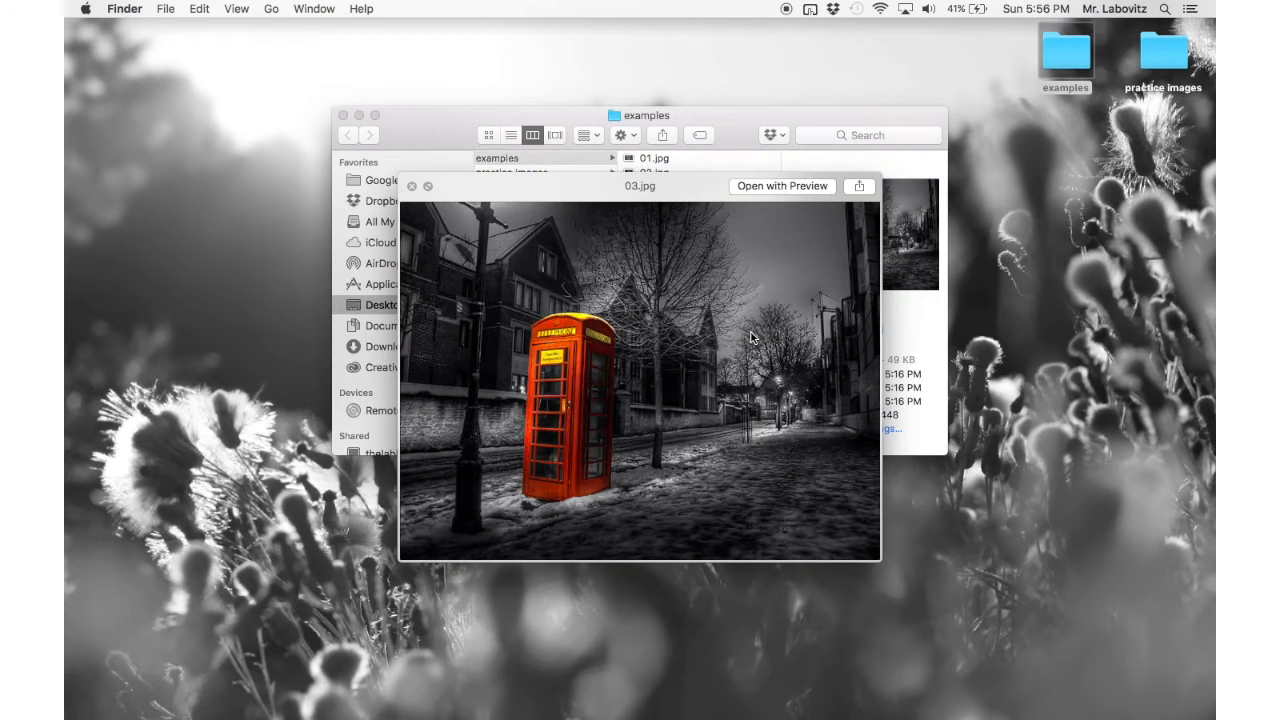
pyautogui.click(413, 188)
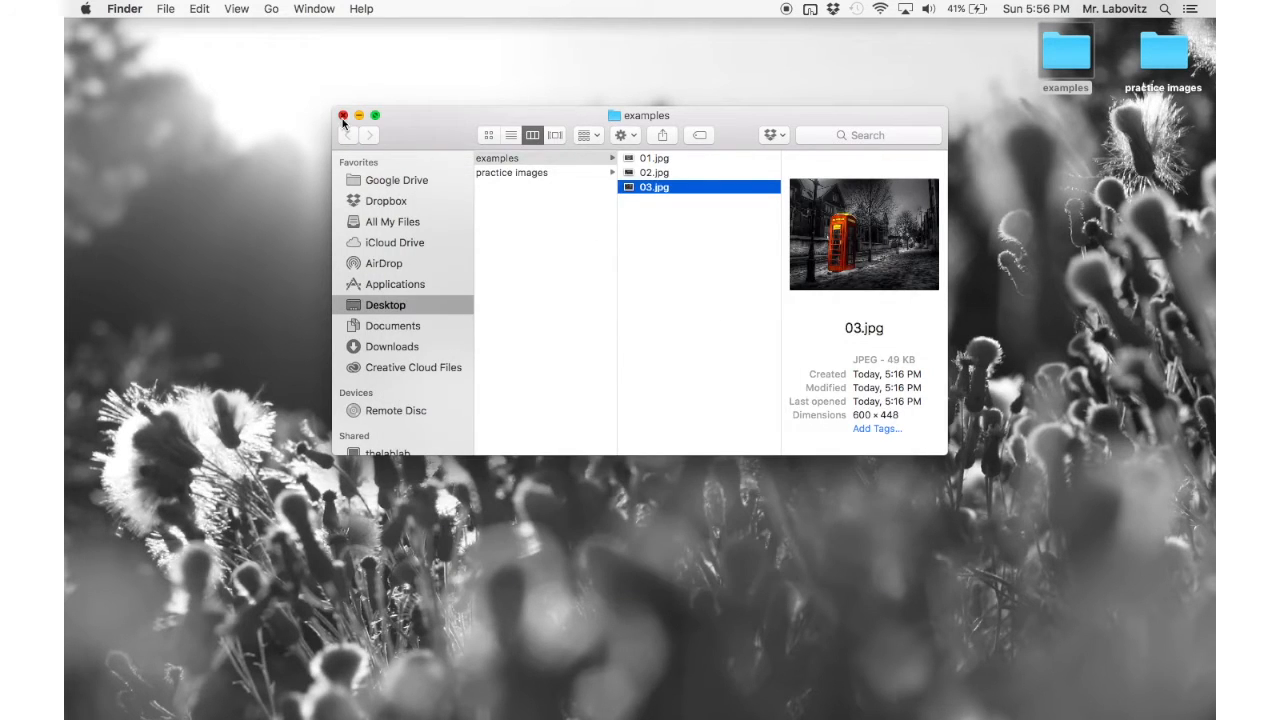
pyautogui.click(343, 115)
# Switch back to Photoshop and compare image 01.psd with its Layer 0 copy hidden and shown.
pyautogui.moveTo(765, 713)
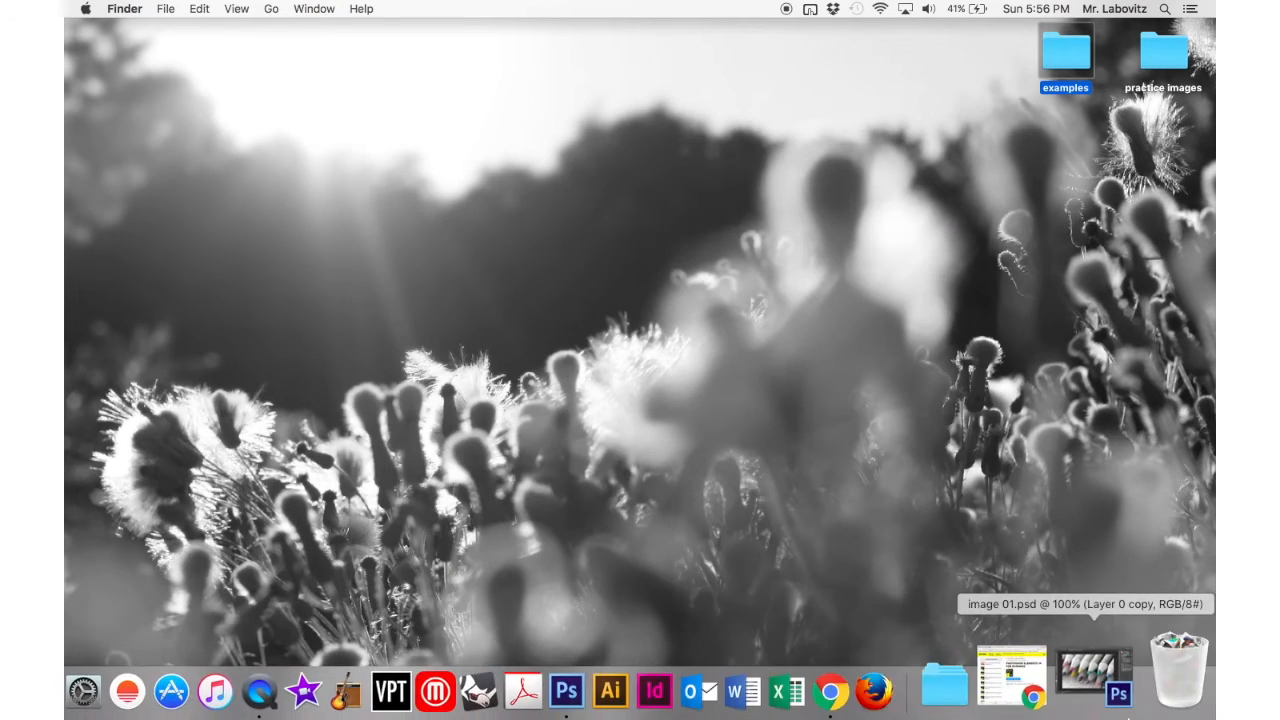
pyautogui.click(1110, 690)
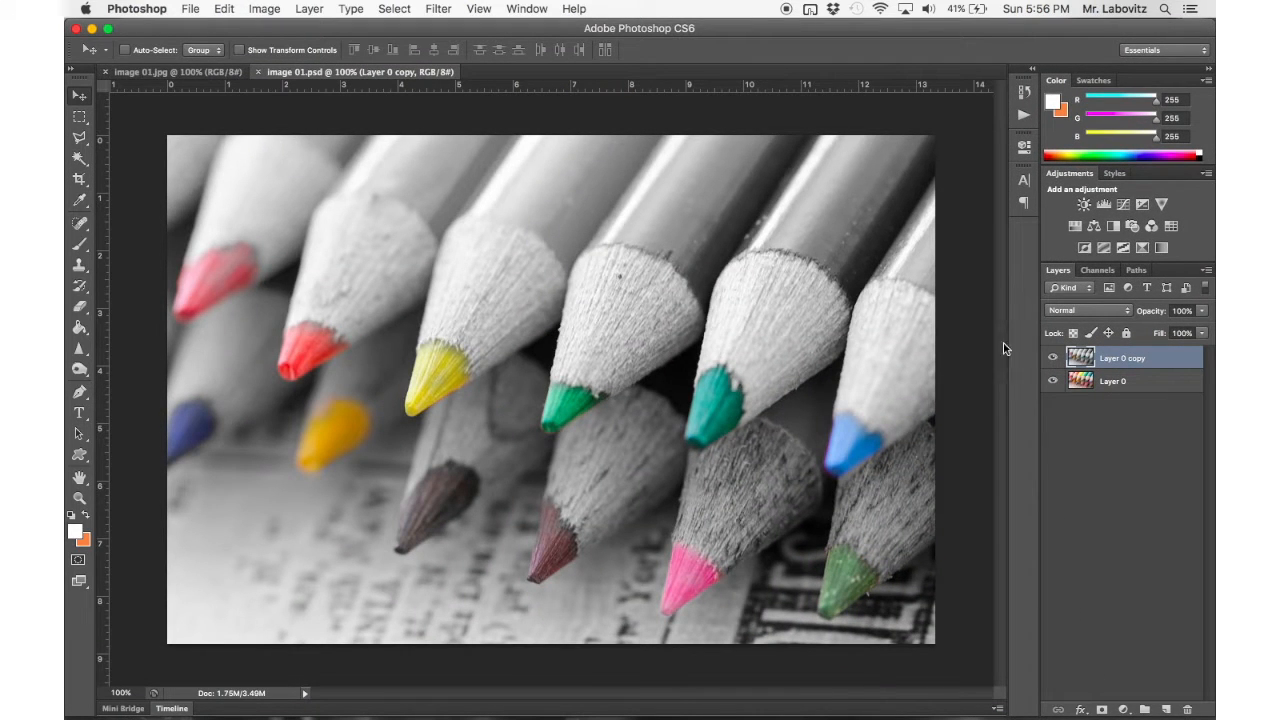
pyautogui.click(1053, 359)
pyautogui.click(1054, 360)
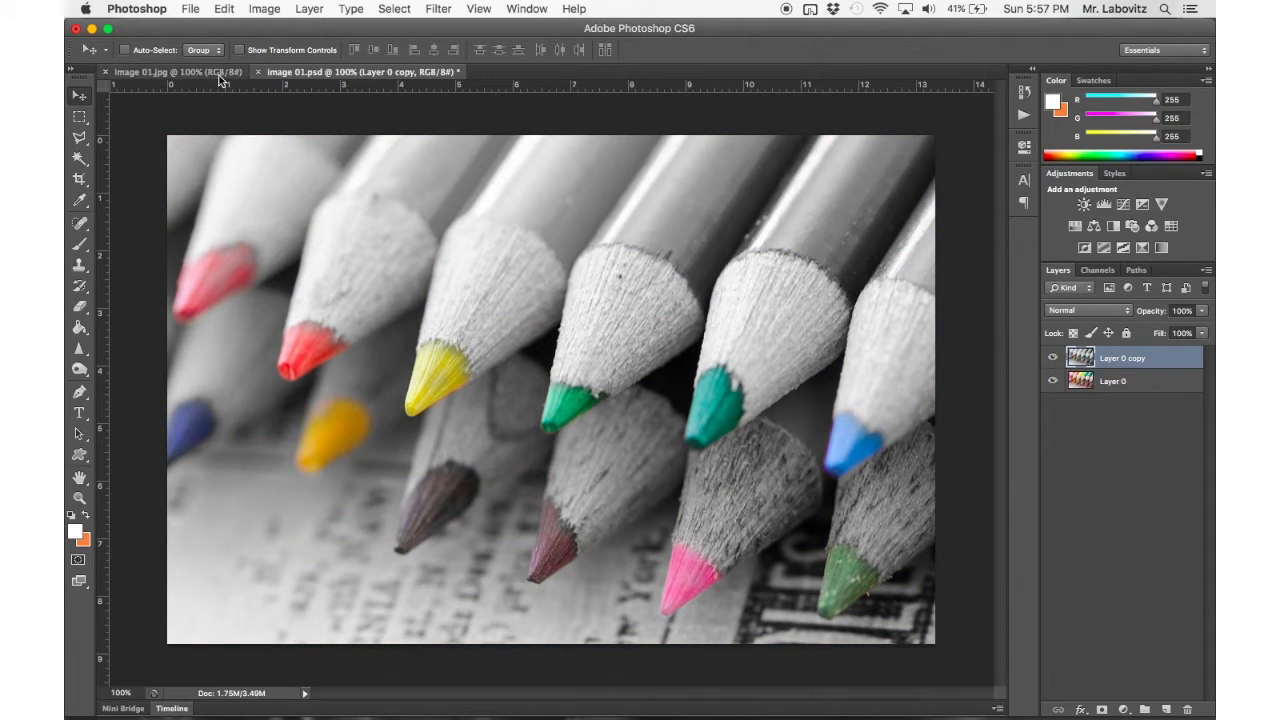
# In image 01.jpg, convert the locked Background into a regular layer named "pencils".
pyautogui.click(172, 72)
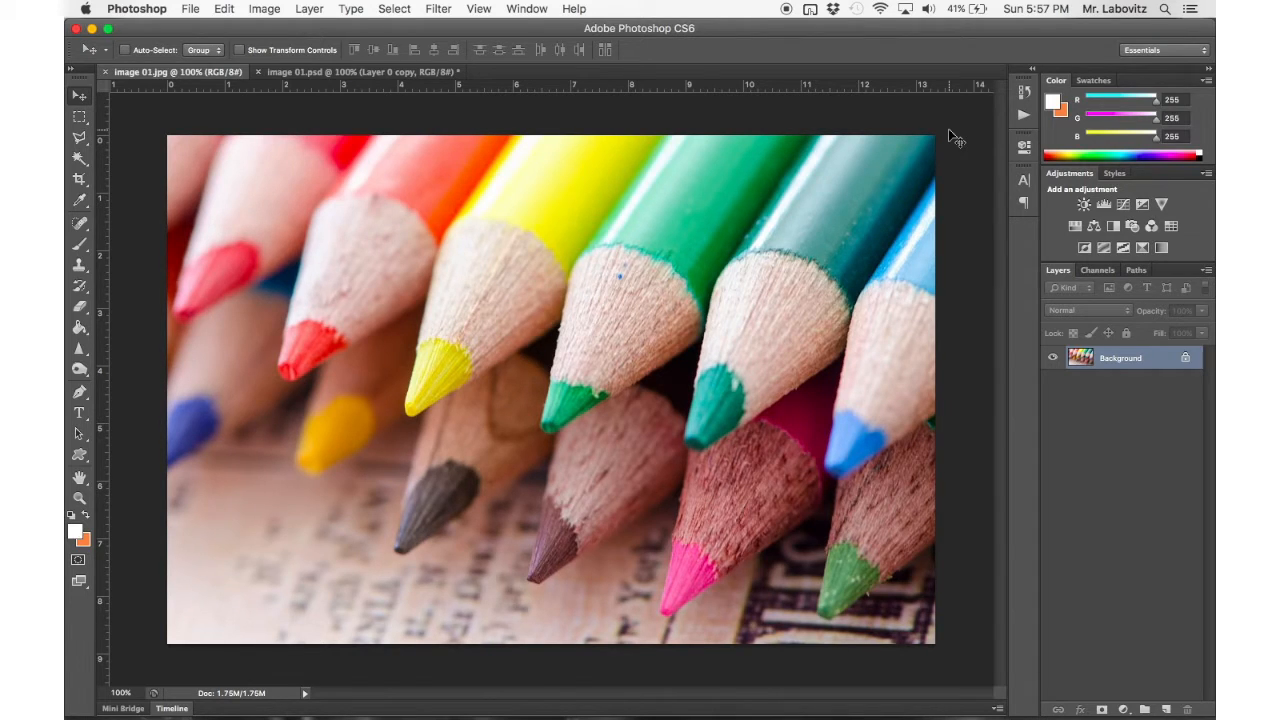
pyautogui.doubleClick(1129, 368)
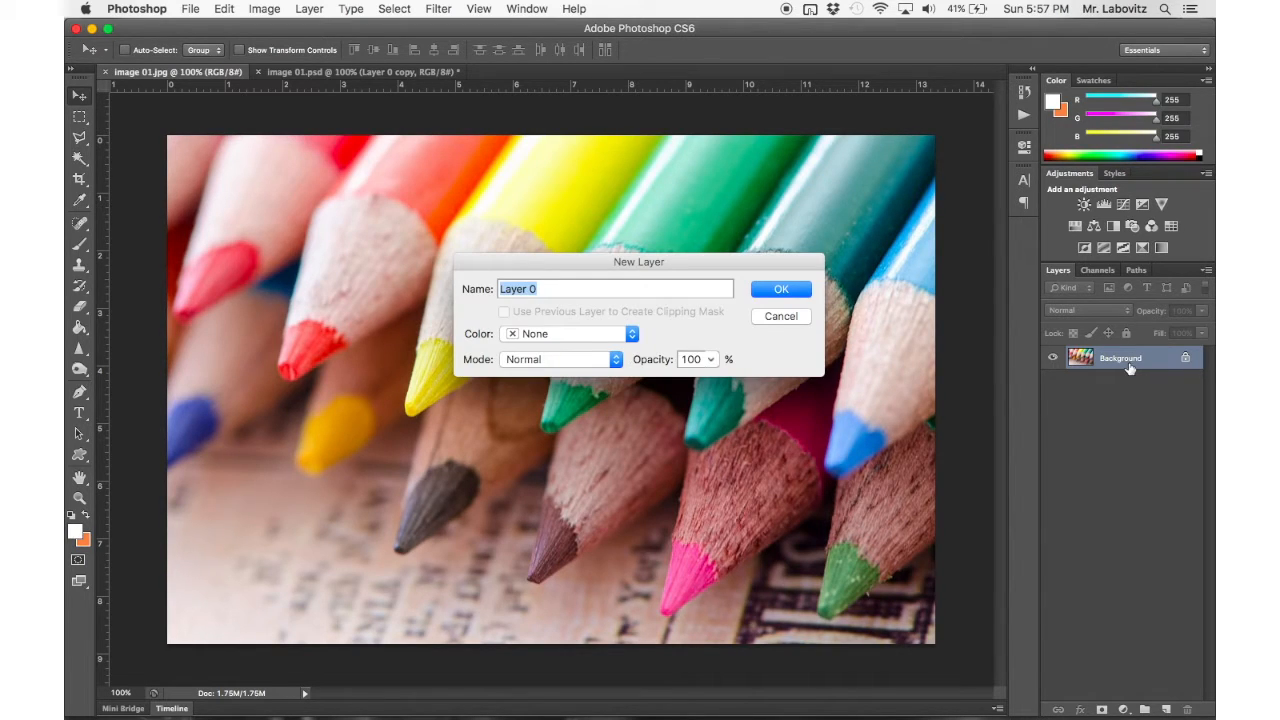
pyautogui.write('pencils')
pyautogui.press('Return')
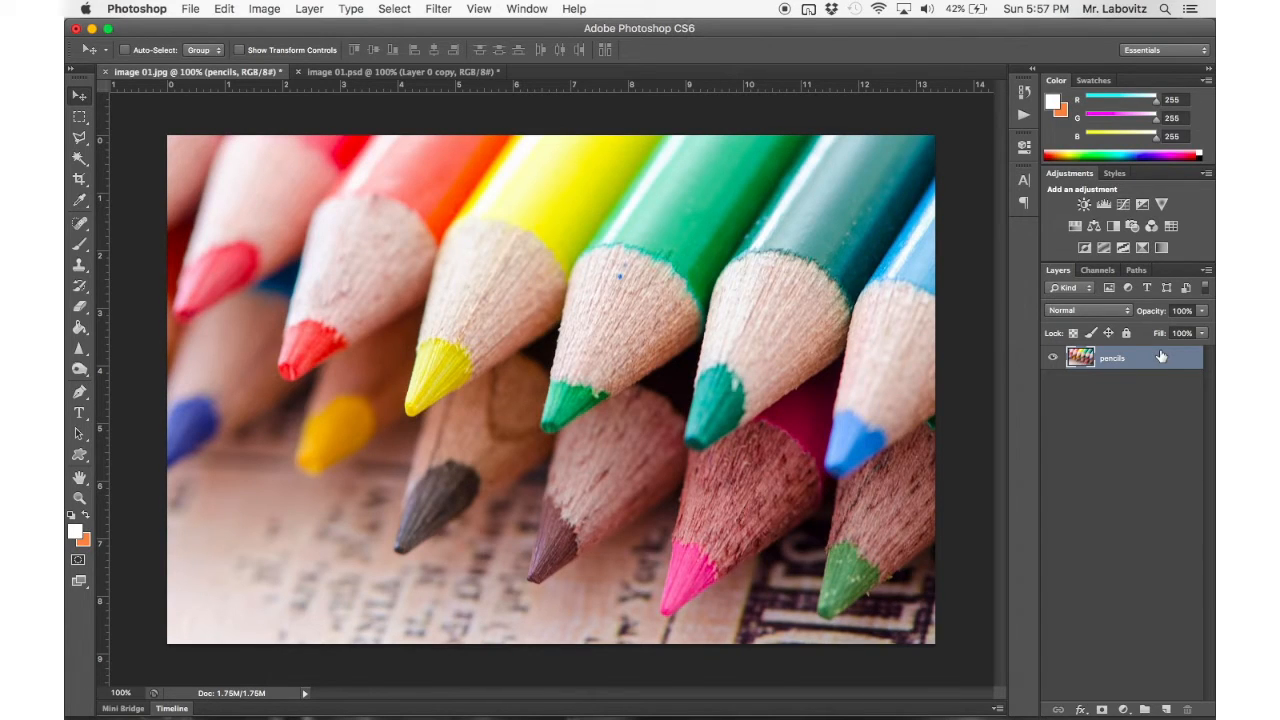
# Duplicate the pencils layer and rename the copy "pencils black and white".
pyautogui.press('super+j')
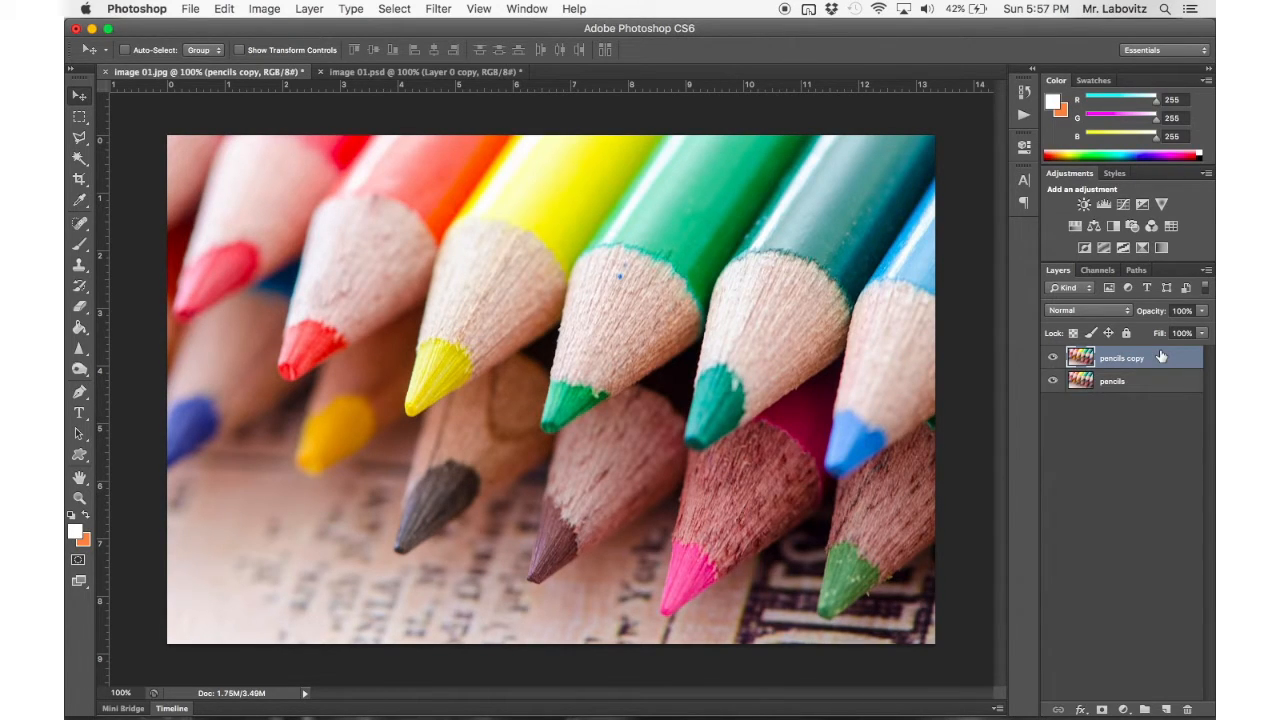
pyautogui.doubleClick(1135, 358)
pyautogui.moveTo(1131, 358); pyautogui.dragTo(1174, 365)
pyautogui.write('black and whit')
pyautogui.write('e')
pyautogui.press('Return')
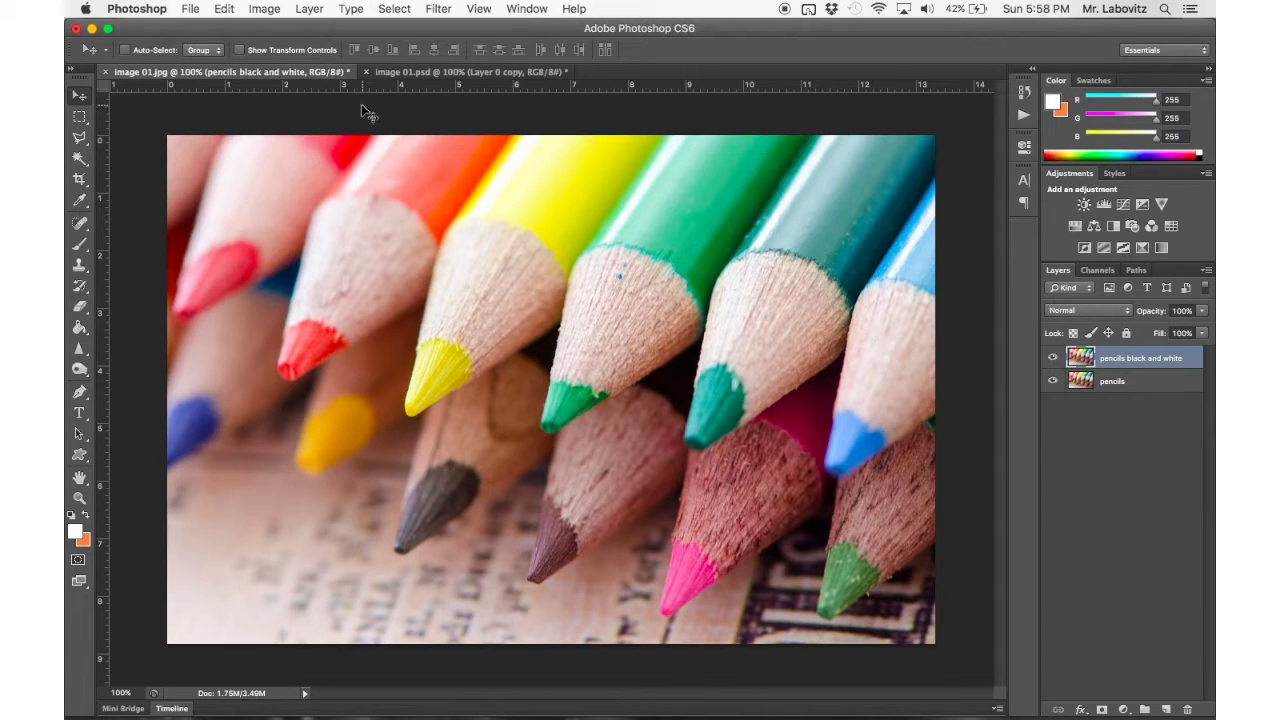
# Apply a Black & White adjustment with the Default preset to the pencils black and white layer.
pyautogui.click(269, 16)
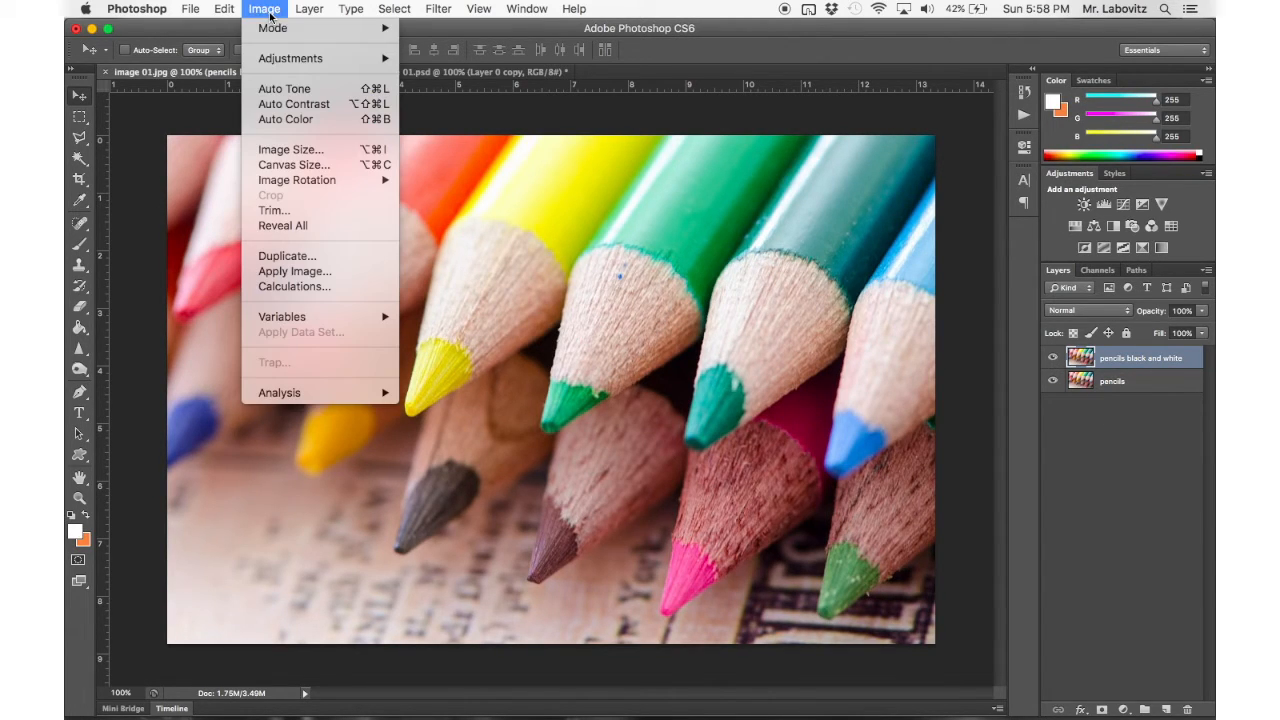
pyautogui.moveTo(296, 58)
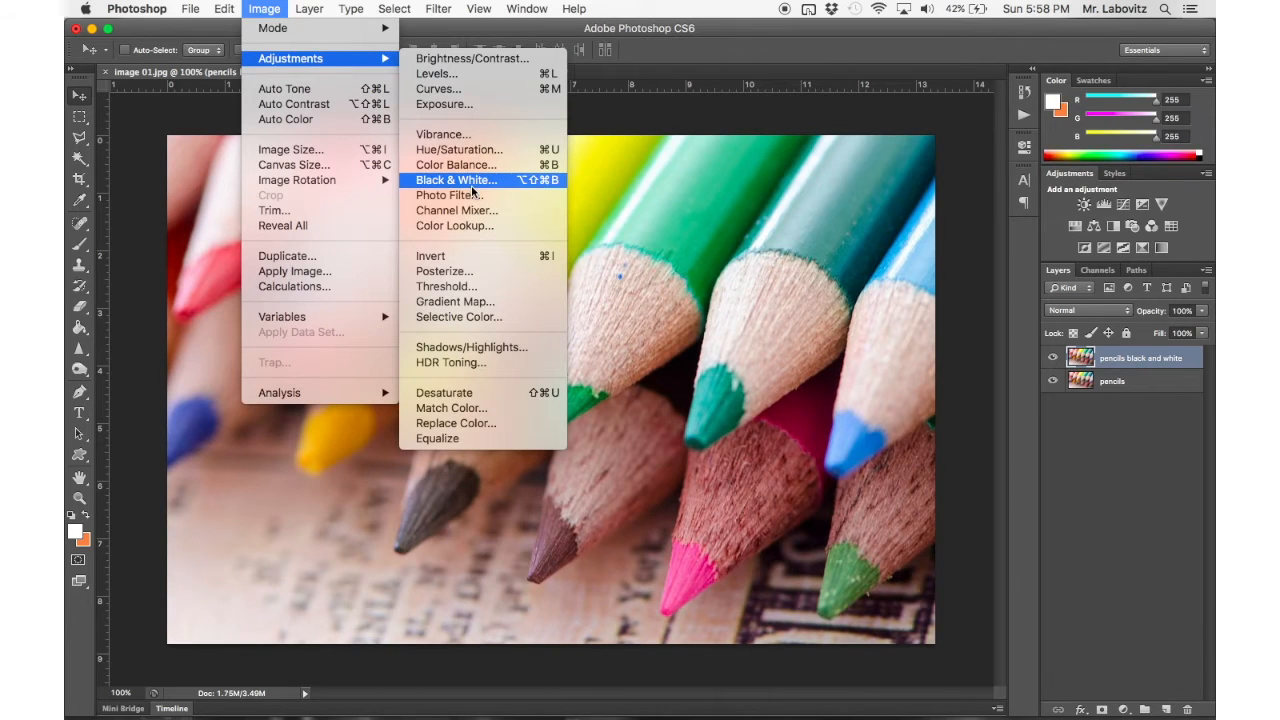
pyautogui.click(457, 180)
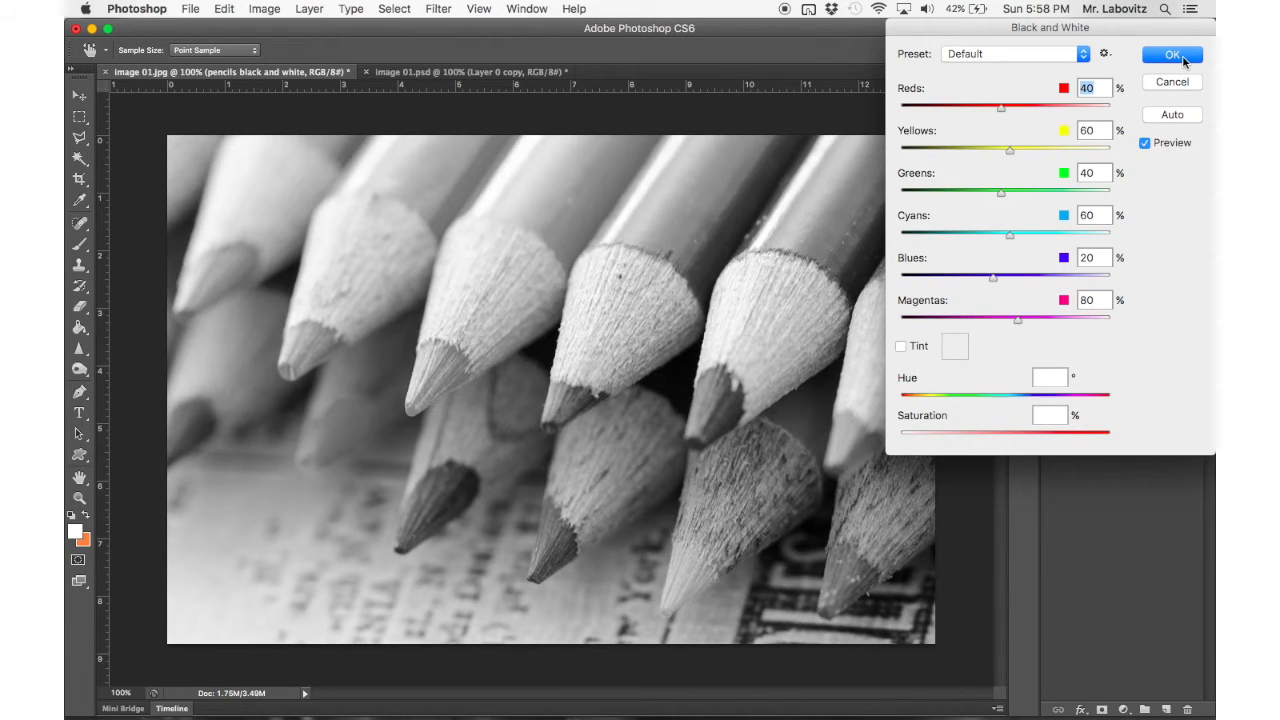
pyautogui.click(1183, 59)
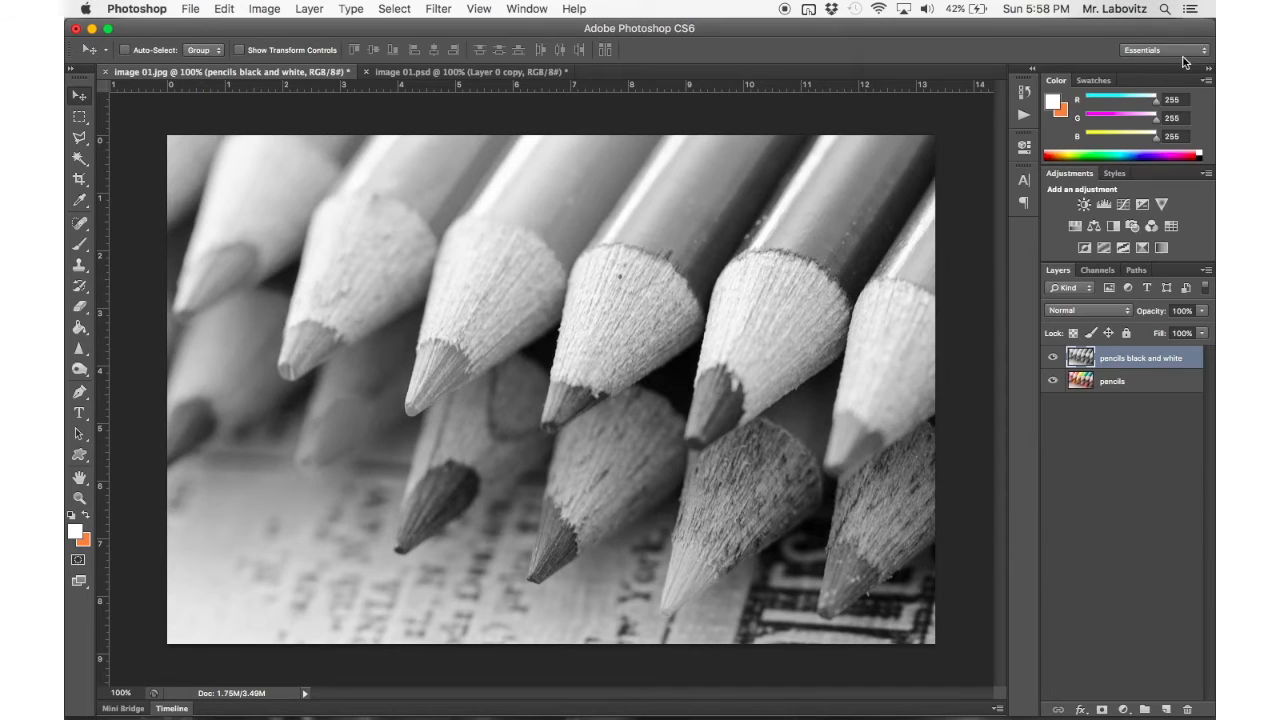
# Apply Brightness/Contrast to the black and white layer with contrast 20 and brightness about 2.
pyautogui.click(268, 9)
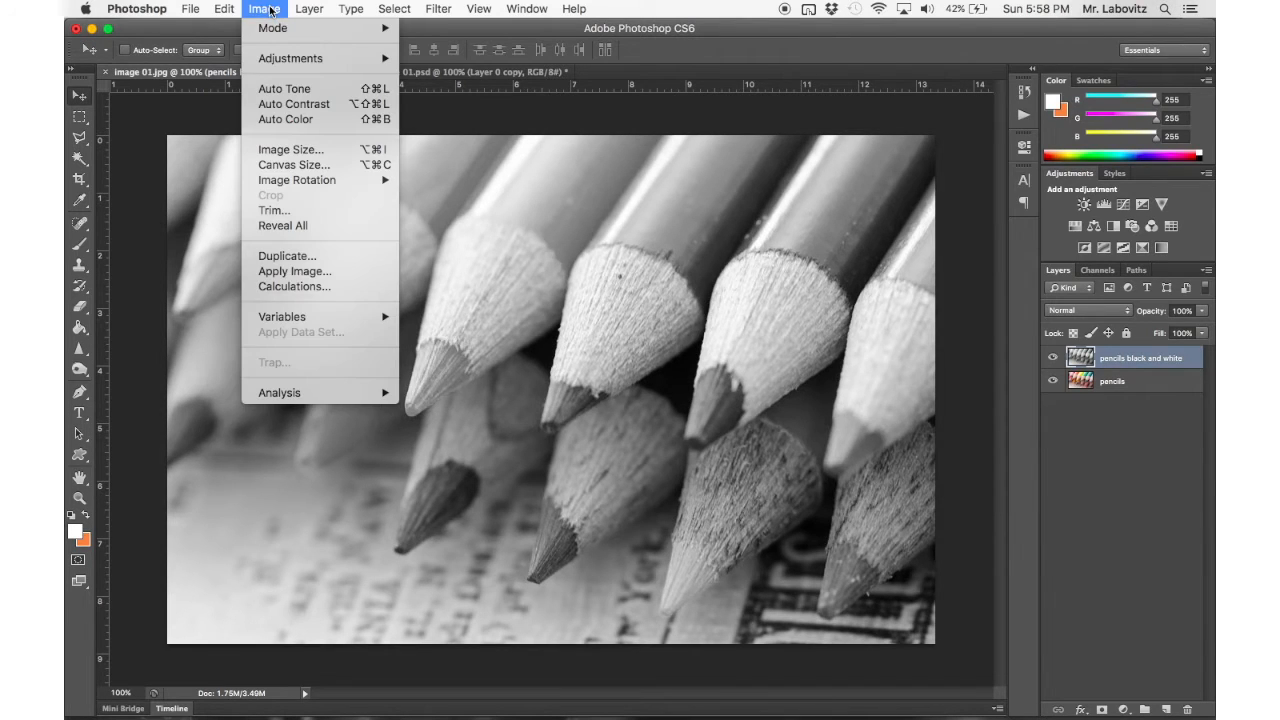
pyautogui.moveTo(298, 60)
pyautogui.click(470, 59)
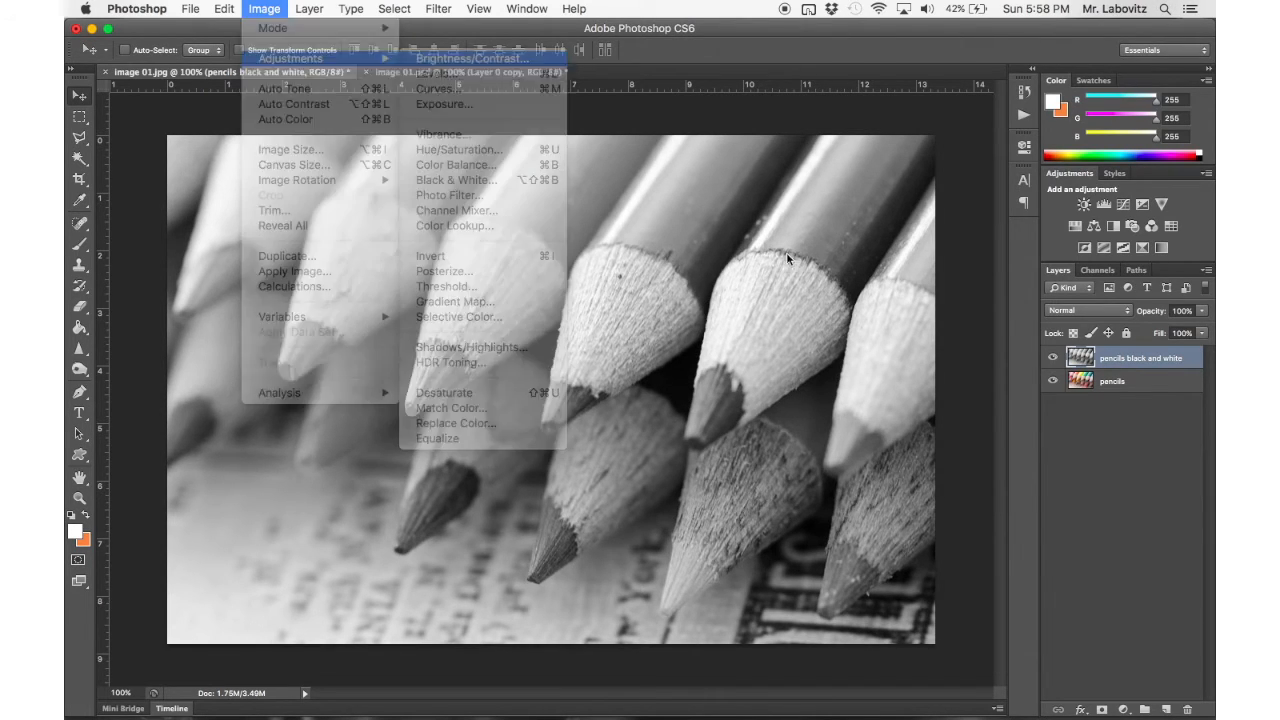
pyautogui.moveTo(1038, 318)
pyautogui.mouseDown()
pyautogui.moveTo(1092, 327)
pyautogui.moveTo(1054, 324)
pyautogui.mouseUp()
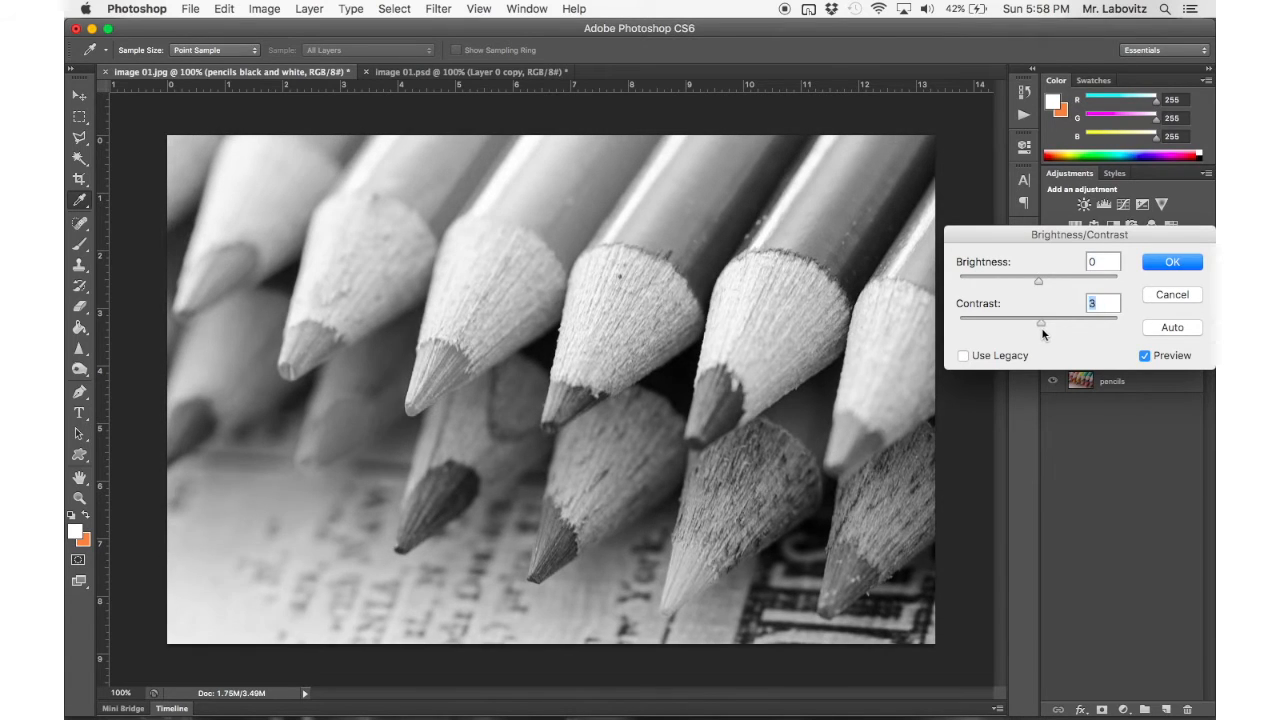
pyautogui.moveTo(1039, 281); pyautogui.dragTo(1039, 280)
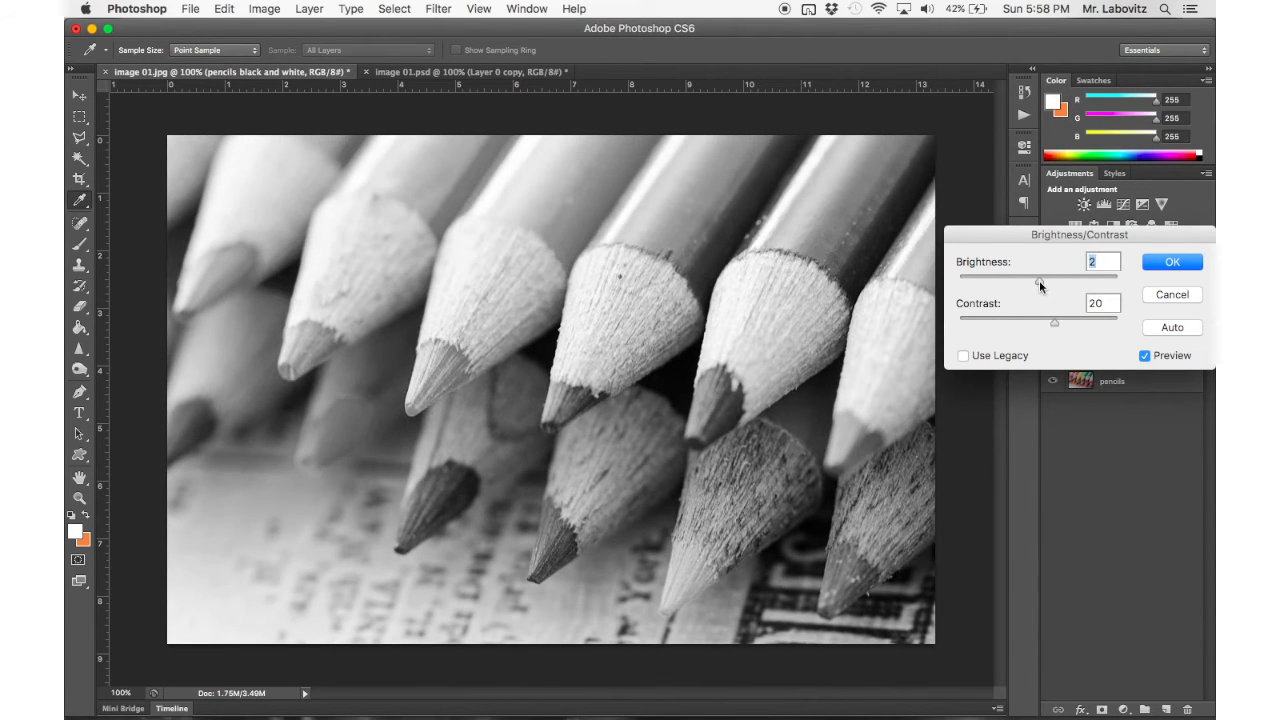
pyautogui.click(1170, 263)
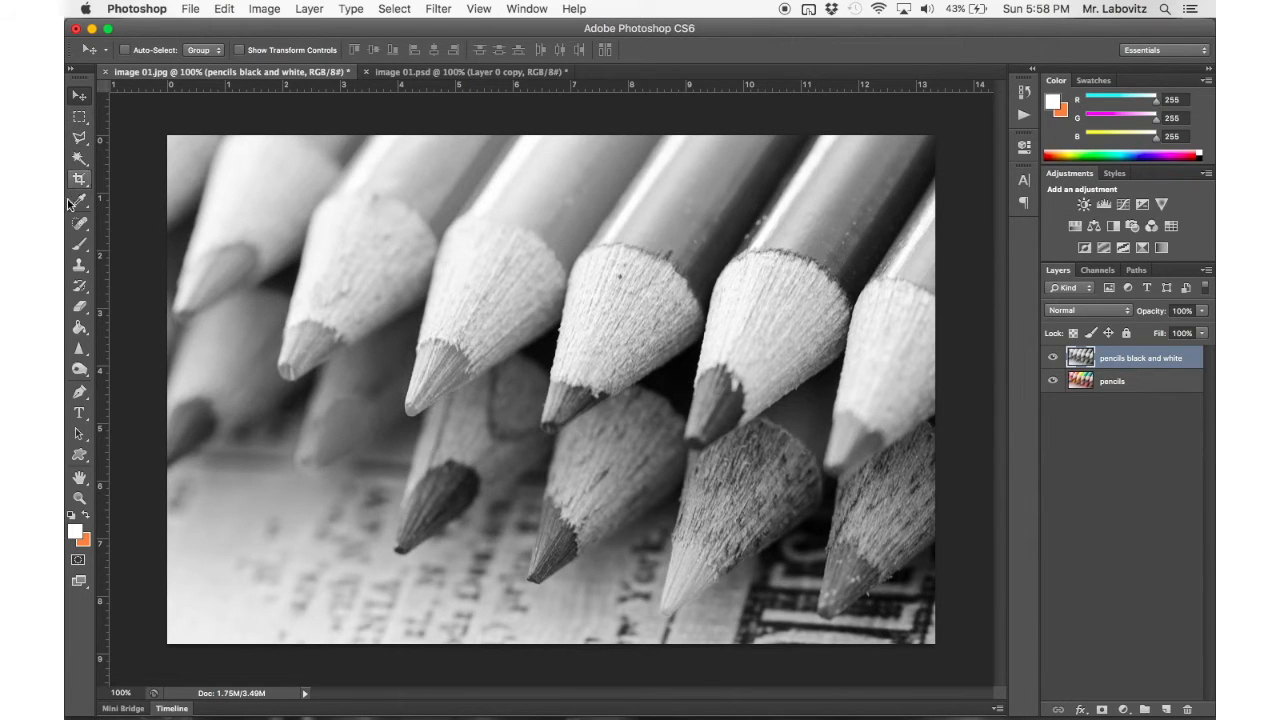
# Set up the History Brush Tool with the Hard Round brush tip and 100% flow.
pyautogui.moveTo(77, 291); pyautogui.dragTo(135, 289)
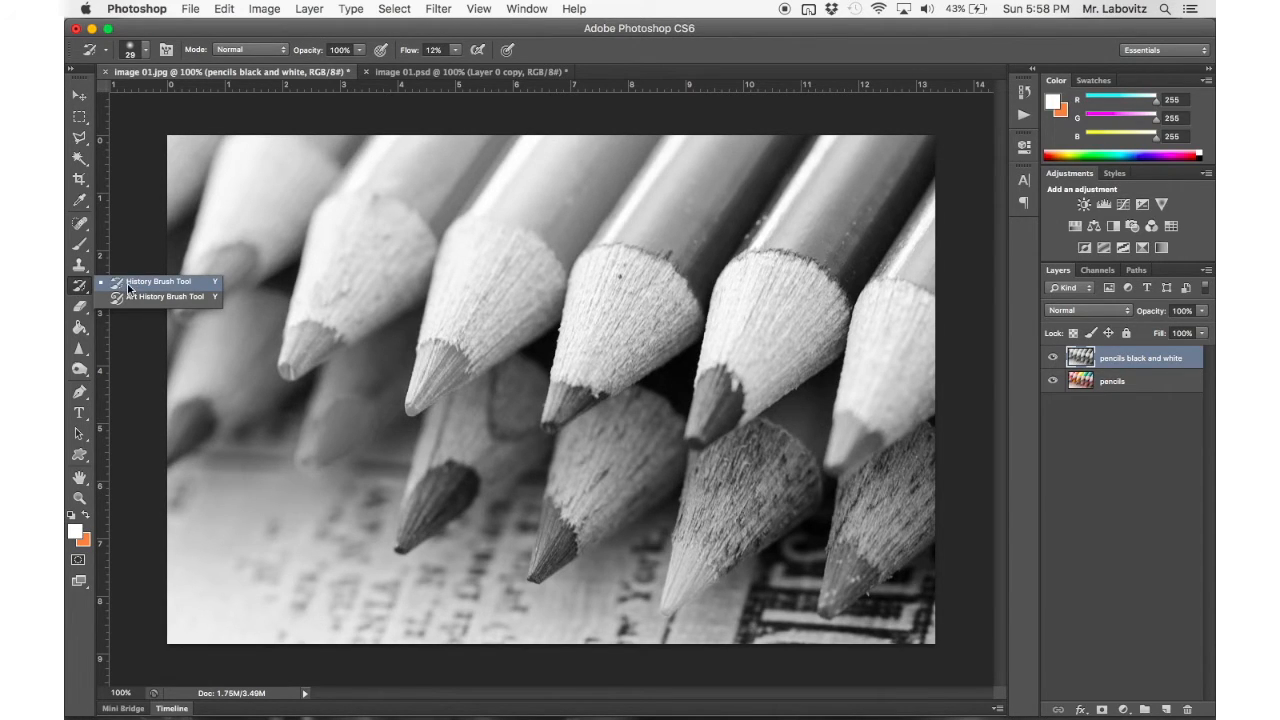
pyautogui.click(200, 288)
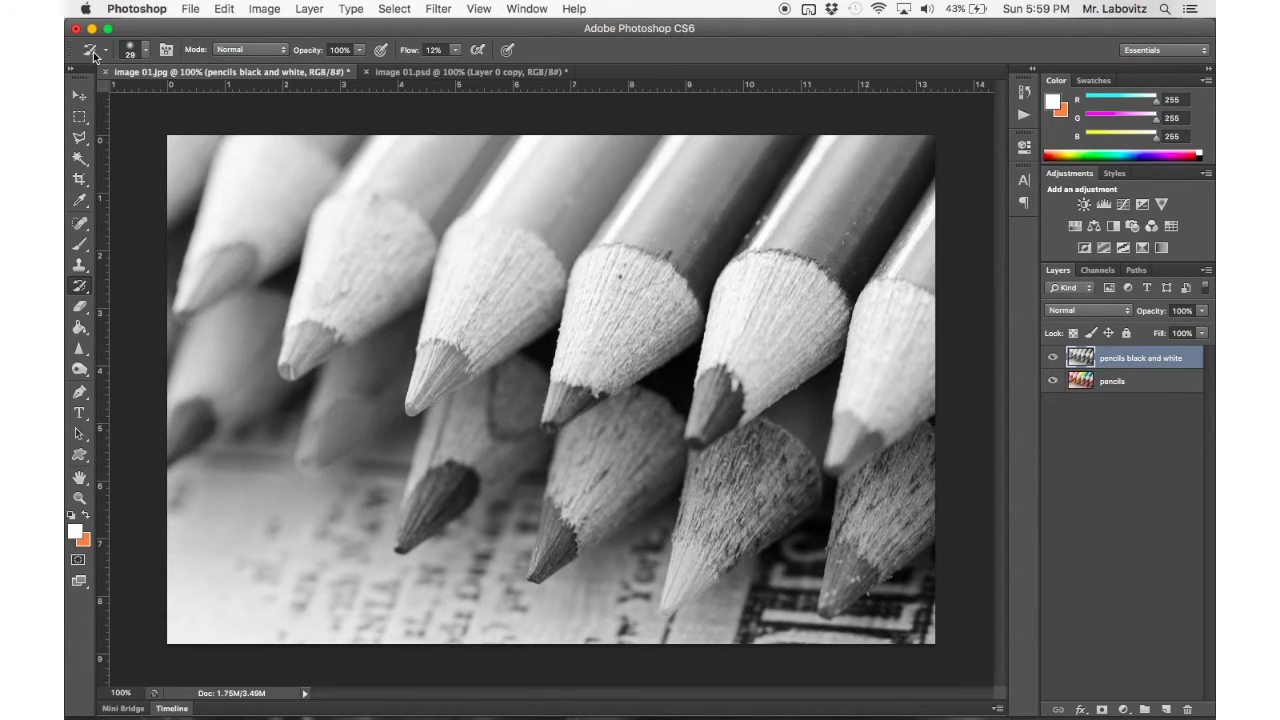
pyautogui.click(81, 247)
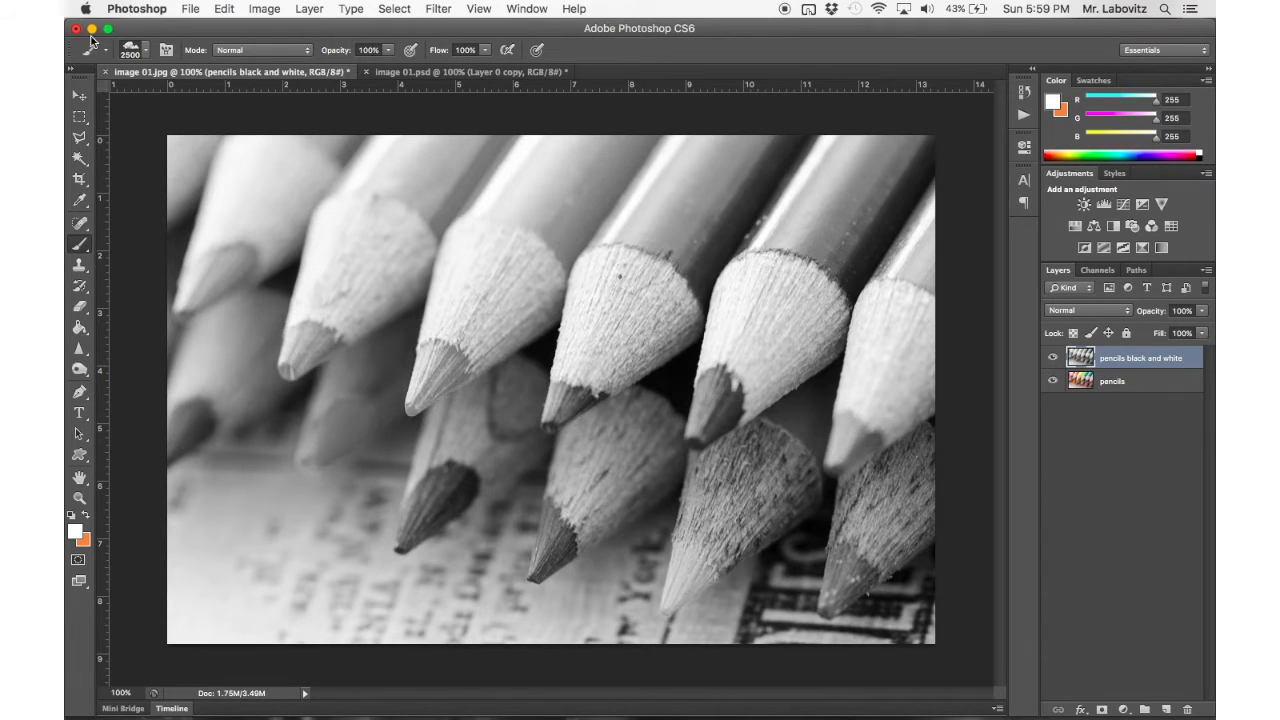
pyautogui.click(82, 286)
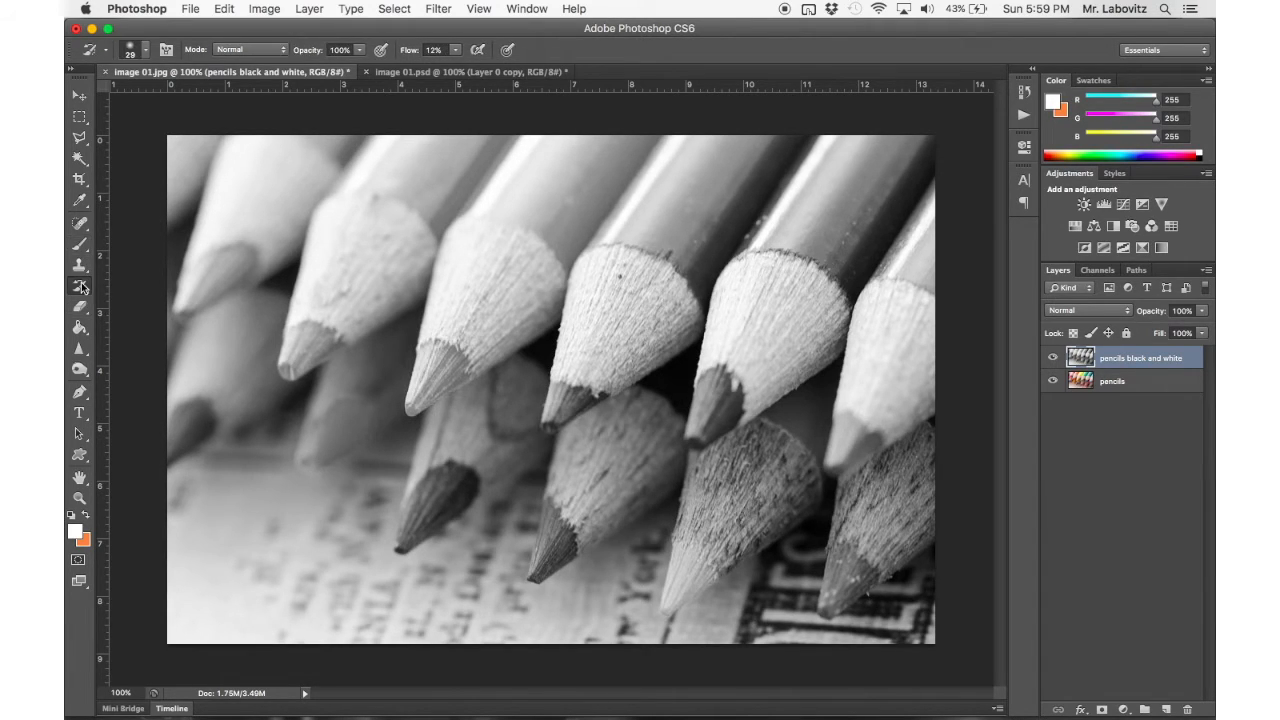
pyautogui.click(133, 55)
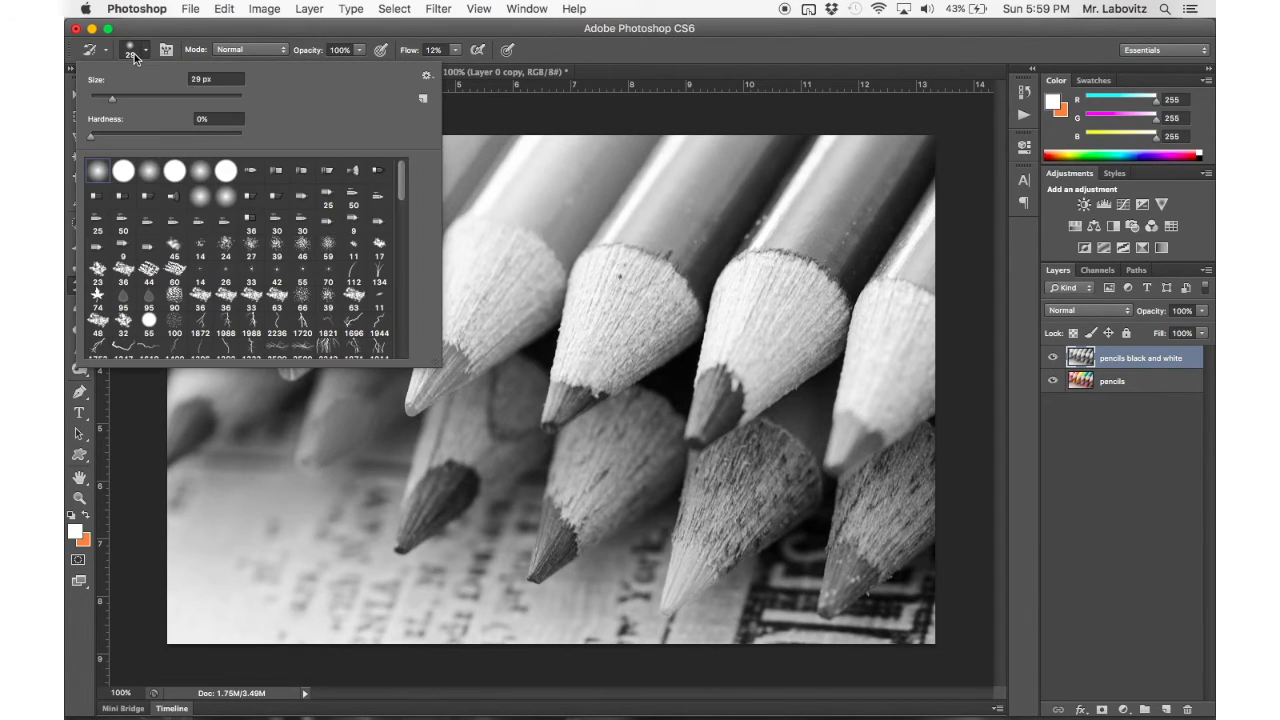
pyautogui.click(122, 175)
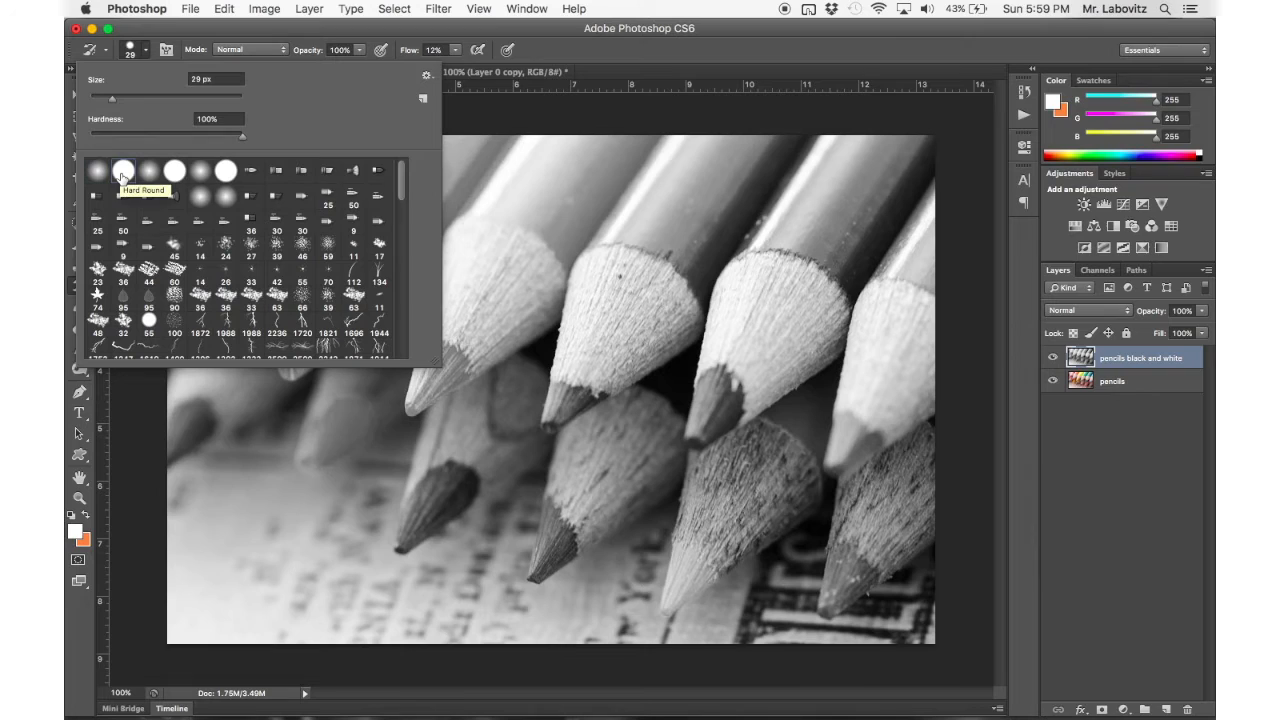
pyautogui.click(456, 50)
pyautogui.moveTo(456, 55); pyautogui.dragTo(540, 38)
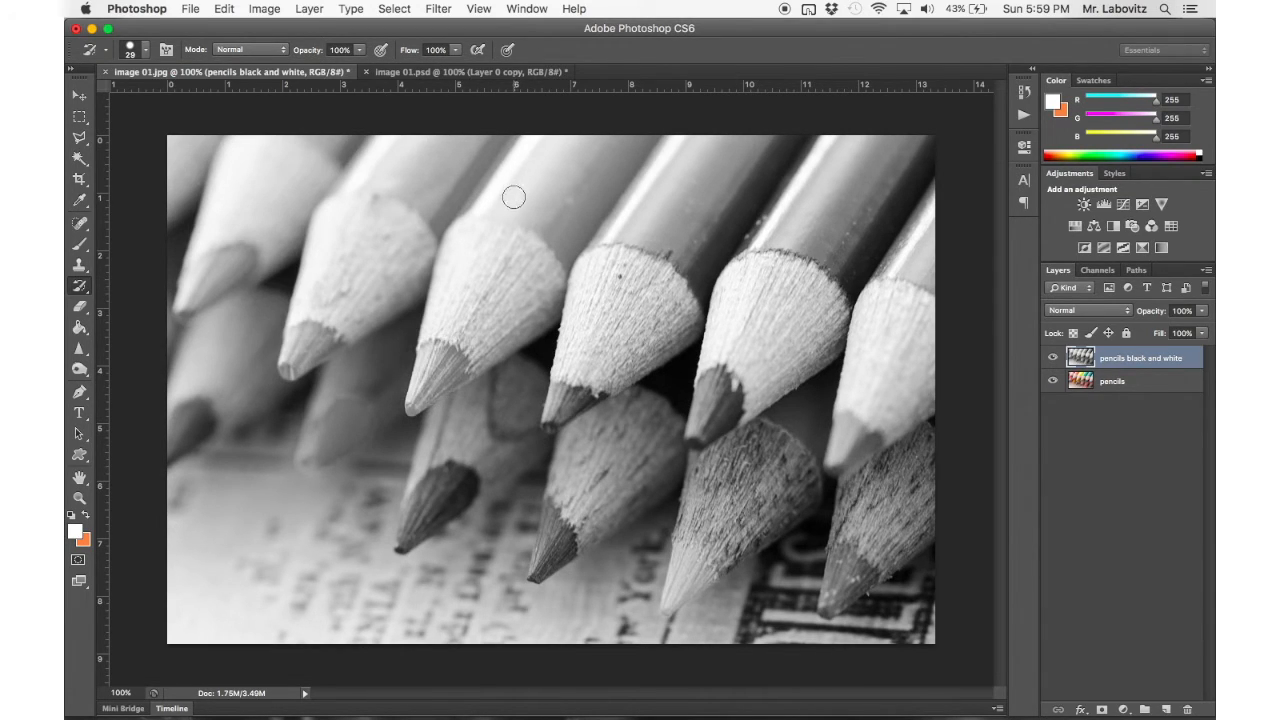
# Paint the original color back onto the yellow pencil's tip with the History Brush and inspect its edges up close.
pyautogui.moveTo(441, 360)
pyautogui.mouseDown()
pyautogui.moveTo(422, 395)
pyautogui.moveTo(425, 351)
pyautogui.moveTo(413, 408)
pyautogui.moveTo(469, 360)
pyautogui.moveTo(454, 381)
pyautogui.moveTo(470, 350)
pyautogui.moveTo(430, 345)
pyautogui.mouseUp()
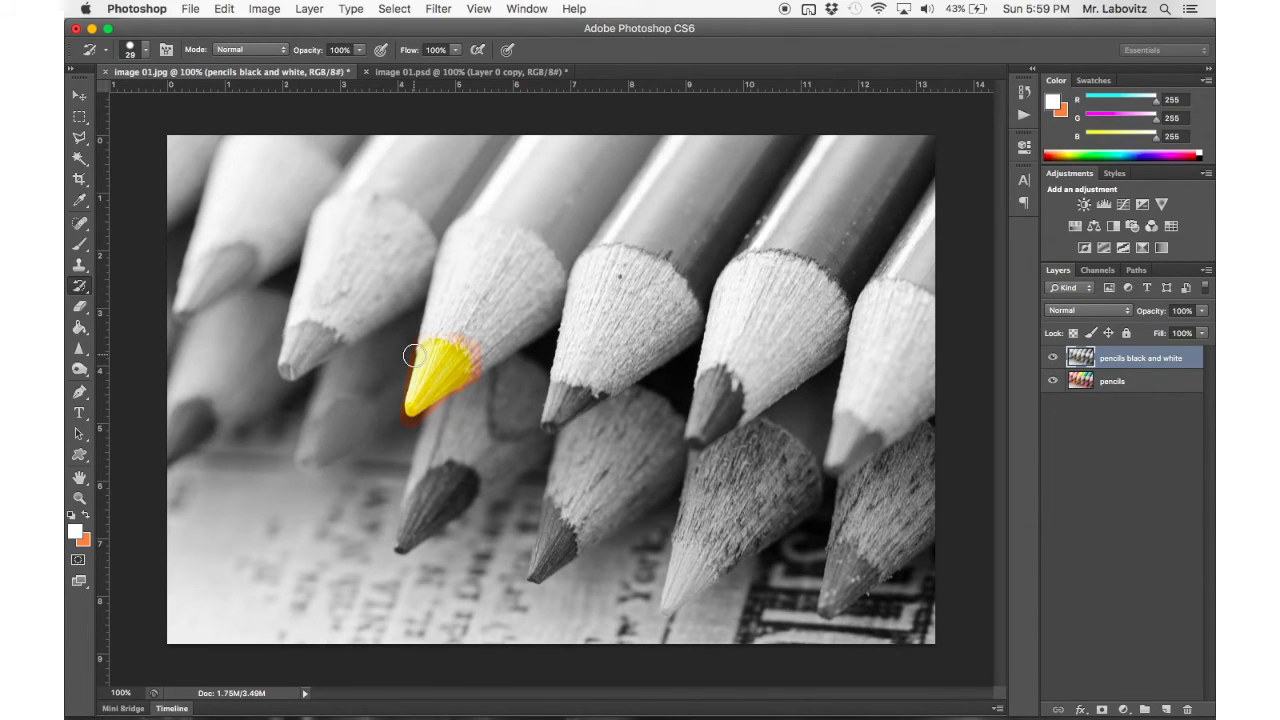
pyautogui.press('super+plus')
pyautogui.press('super+plus')
pyautogui.press('super+plus')
pyautogui.hscroll(-5, 417, 358)
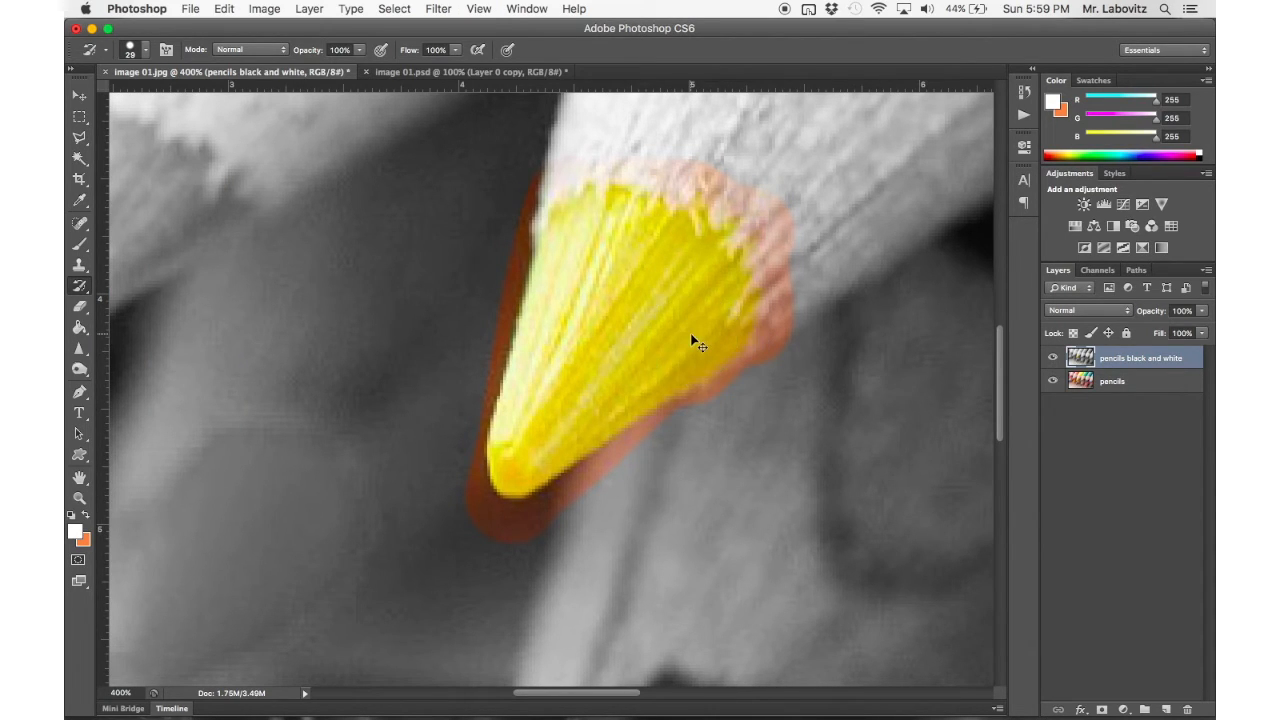
# Restore color on part of the yellow pencil's body and dab spots on the neighboring green and teal pencils.
pyautogui.press('super+0')
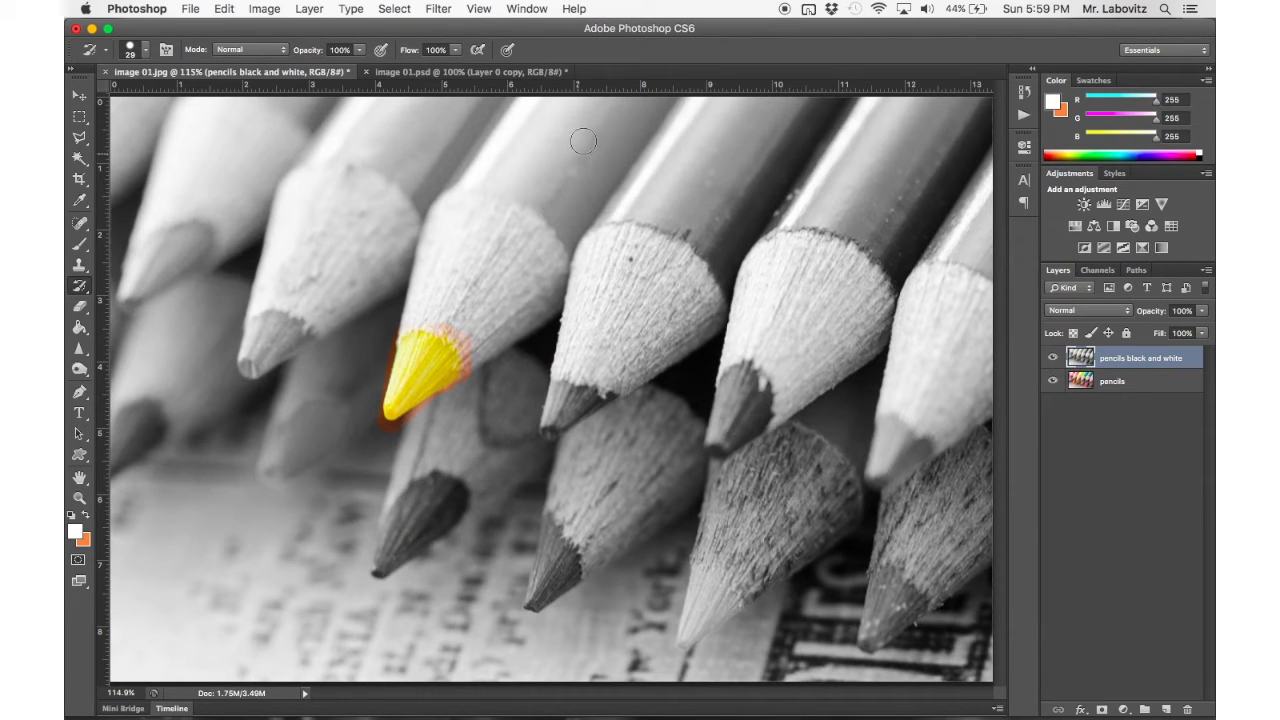
pyautogui.moveTo(608, 118)
pyautogui.mouseDown()
pyautogui.moveTo(567, 183)
pyautogui.moveTo(591, 121)
pyautogui.moveTo(559, 140)
pyautogui.moveTo(580, 156)
pyautogui.moveTo(617, 138)
pyautogui.moveTo(592, 176)
pyautogui.mouseUp()
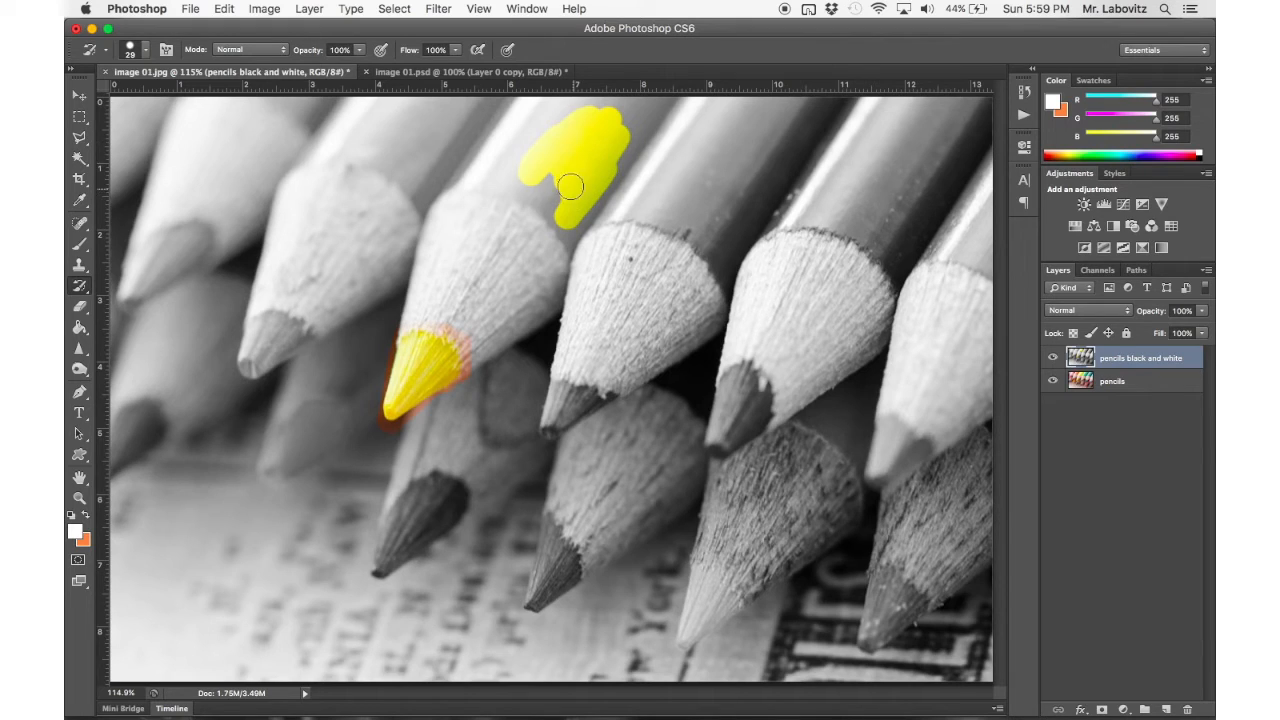
pyautogui.click(871, 160)
pyautogui.click(630, 330)
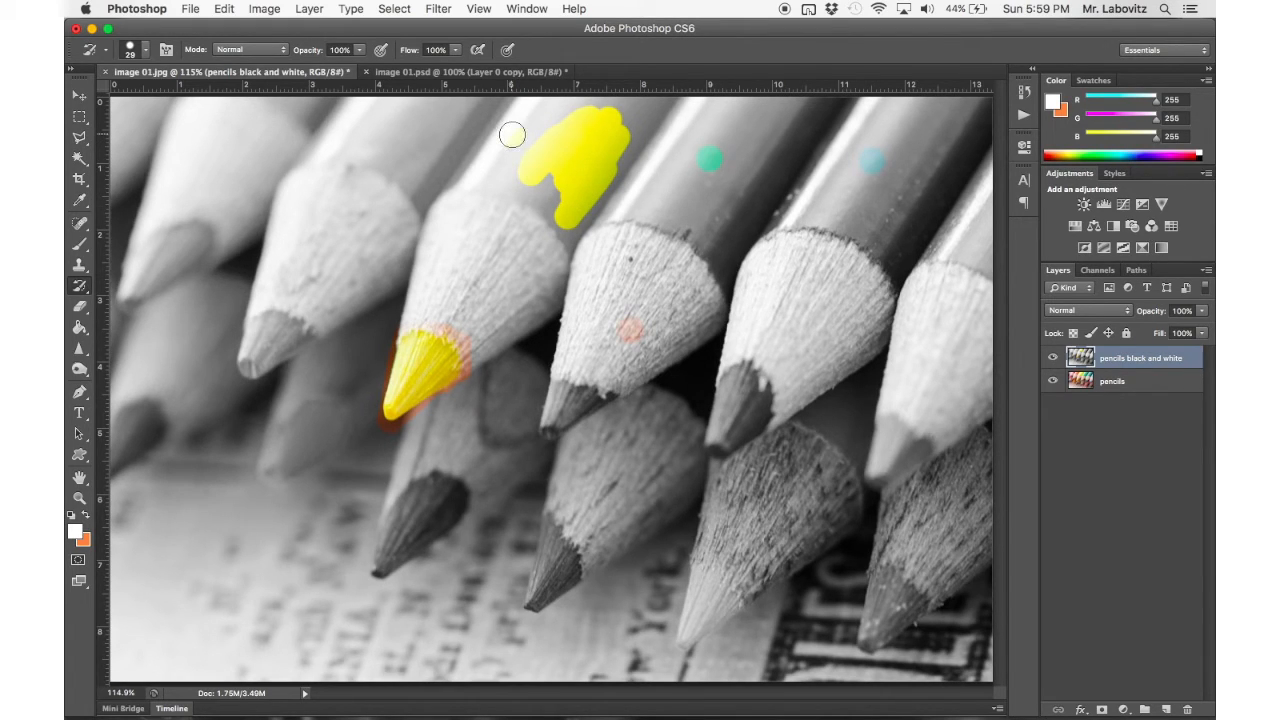
# Dab a hard-edged History Brush spot on the red pencil's body and examine its edge up close.
pyautogui.click(416, 135)
pyautogui.press('super+plus')
pyautogui.press('super+plus')
pyautogui.scroll(10, 458, 160)
pyautogui.hscroll(-5, 458, 160)
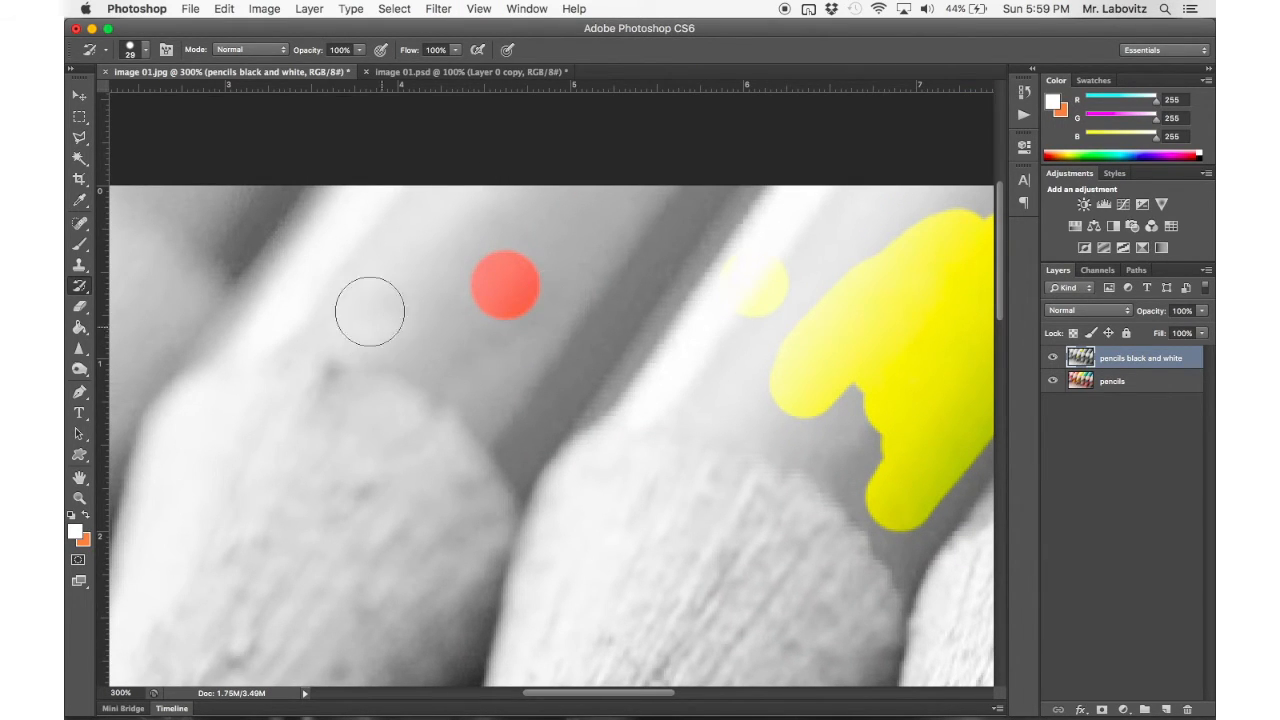
# Switch the History Brush to the Soft Round tip, keeping the 29 px size.
pyautogui.click(146, 50)
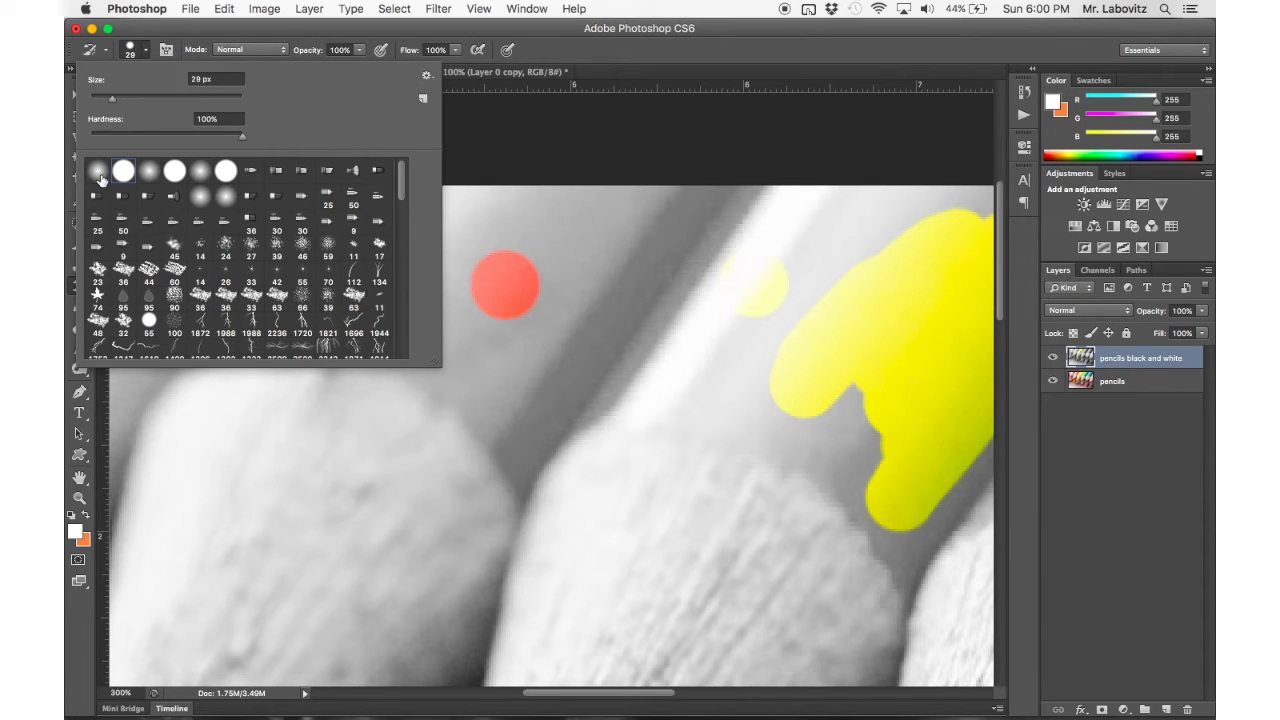
pyautogui.click(100, 176)
pyautogui.click(601, 58)
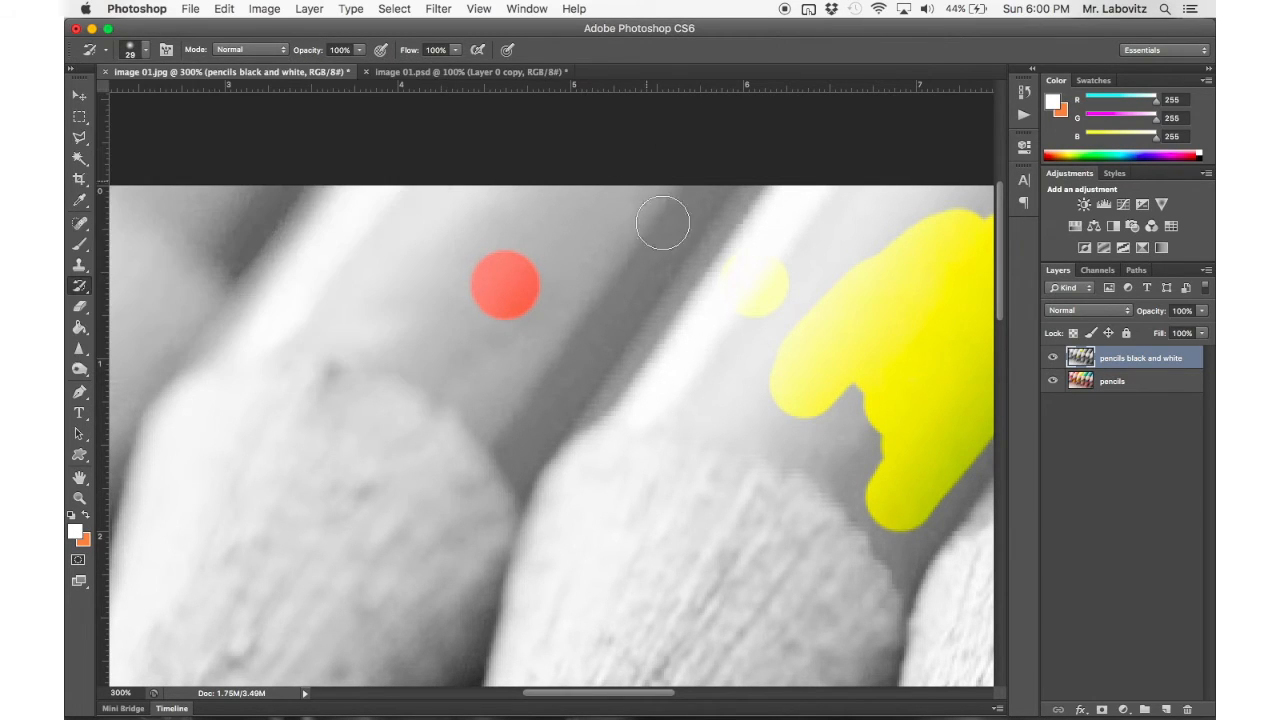
# Undo the hard-edged dab, try soft-edged dabs on the red pencil's body, and undo them as well.
pyautogui.press('super+z')
pyautogui.click(506, 284)
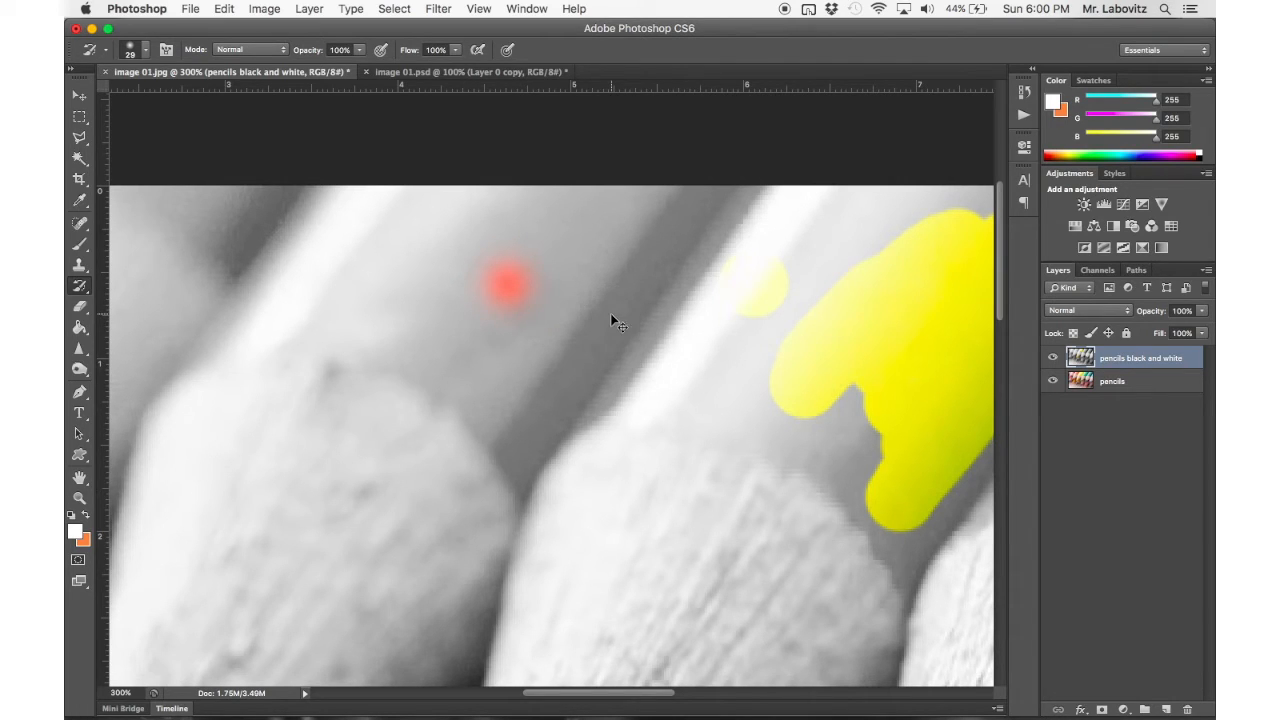
pyautogui.press('super+z')
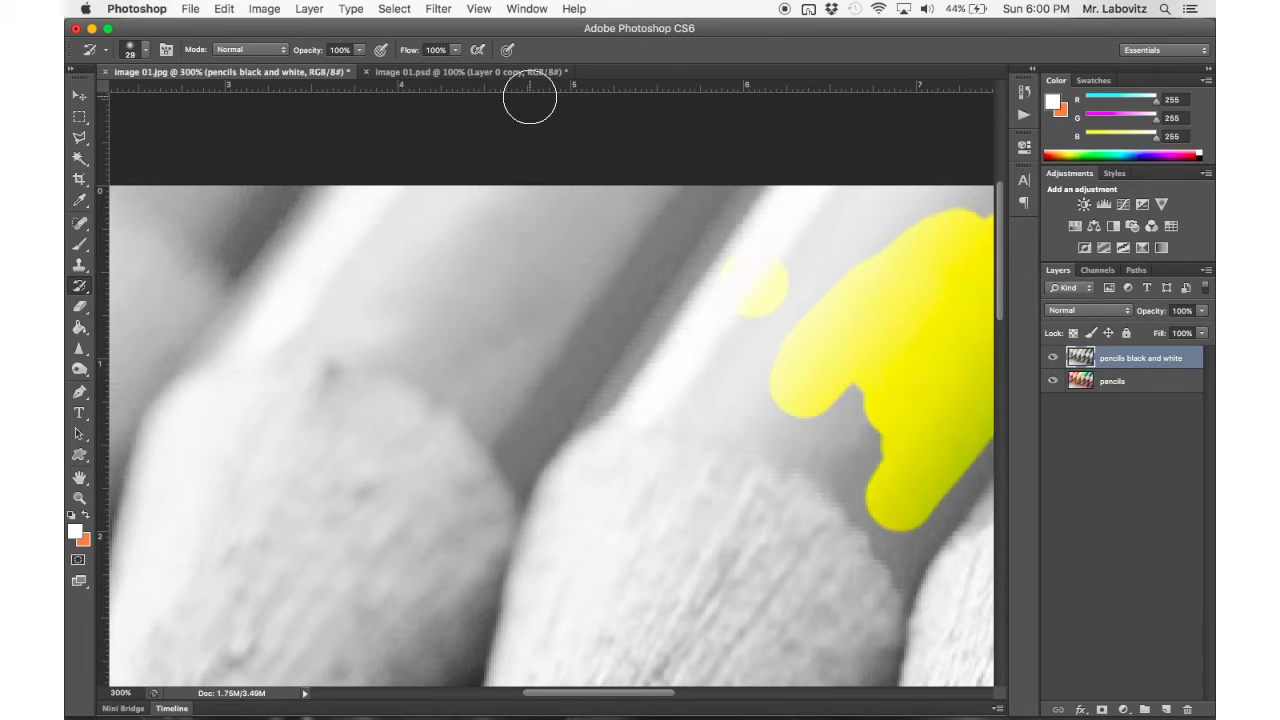
pyautogui.click(552, 282)
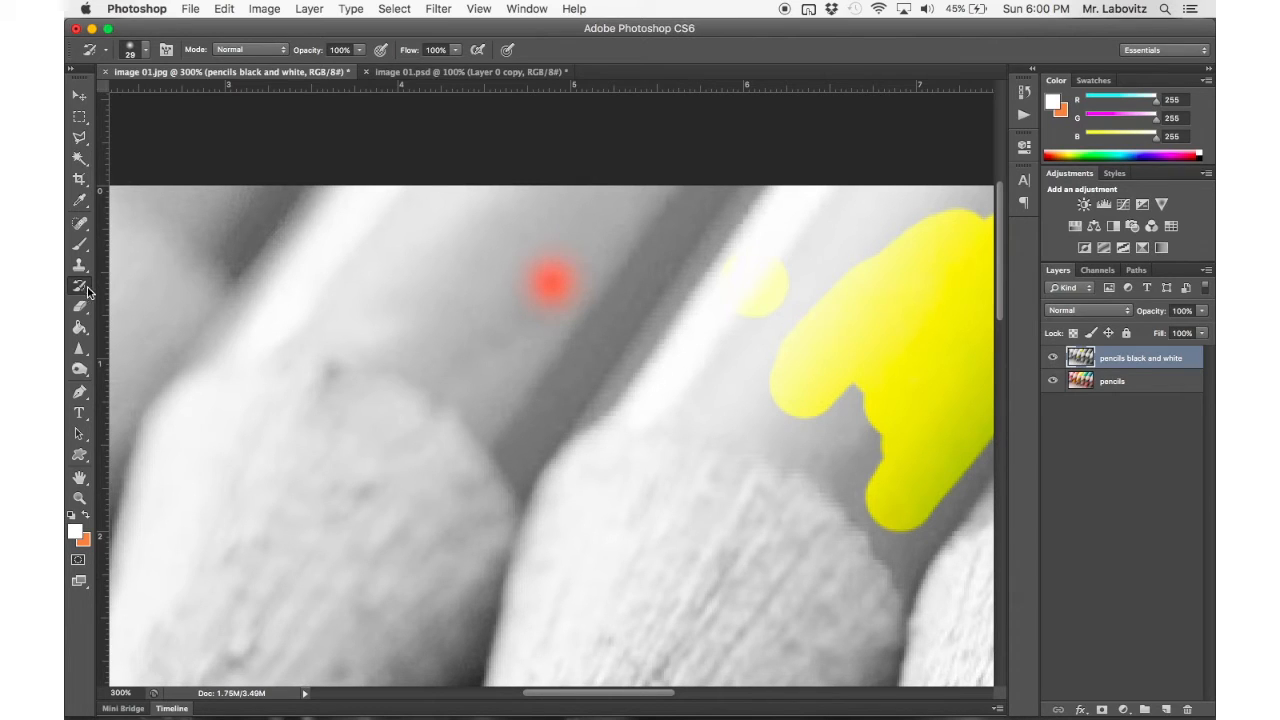
pyautogui.press('super+z')
# Set the History Brush flow to 10% and dab a test spot on the red pencil's body.
pyautogui.click(446, 51)
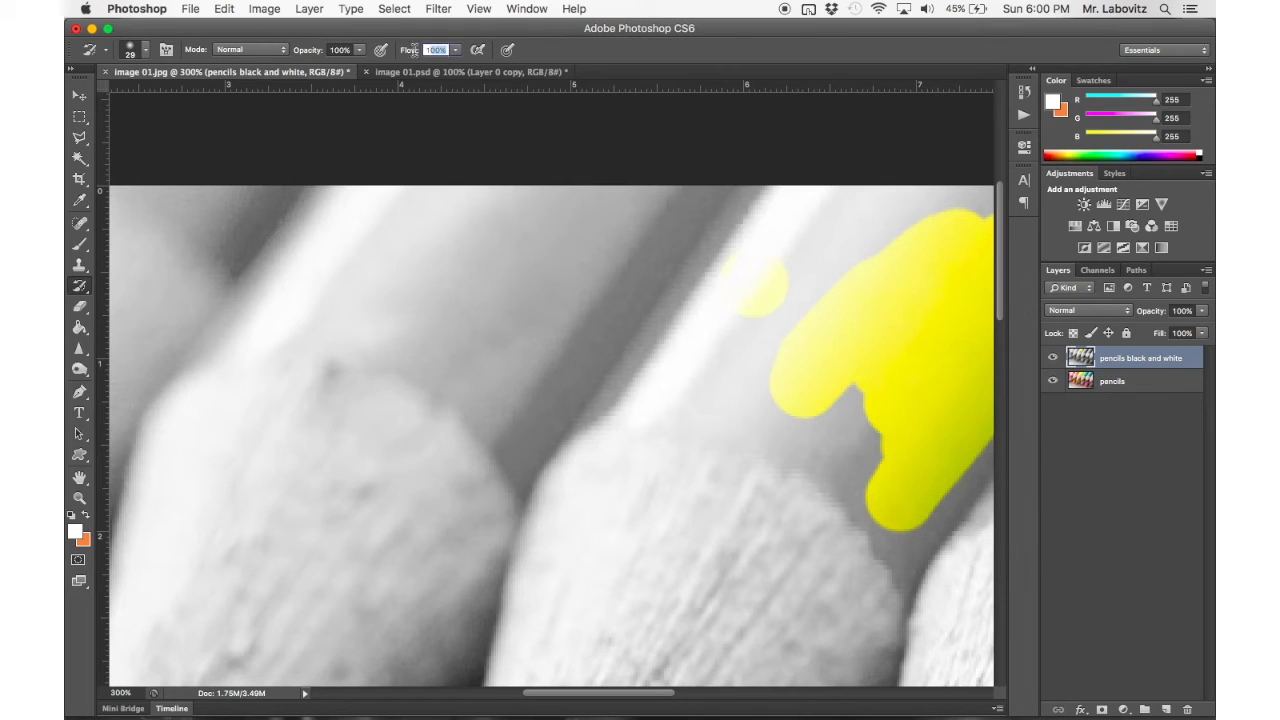
pyautogui.write('10')
pyautogui.click(527, 285)
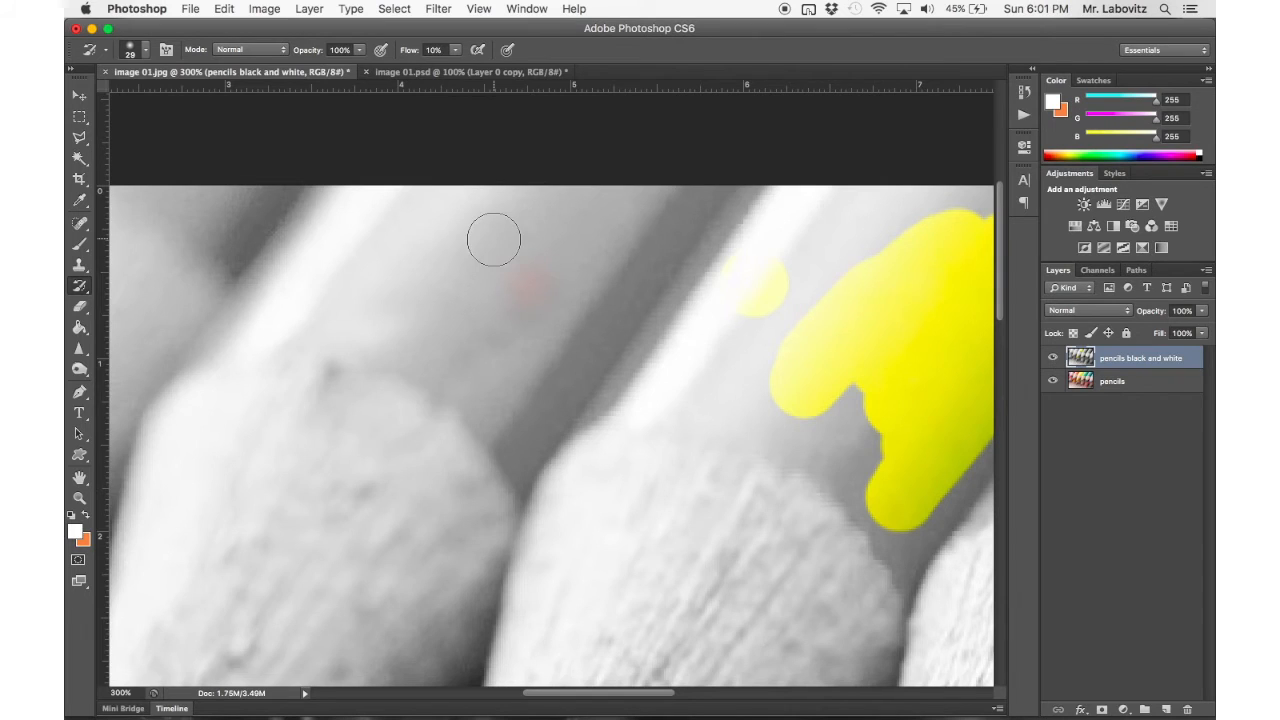
pyautogui.press('super+0')
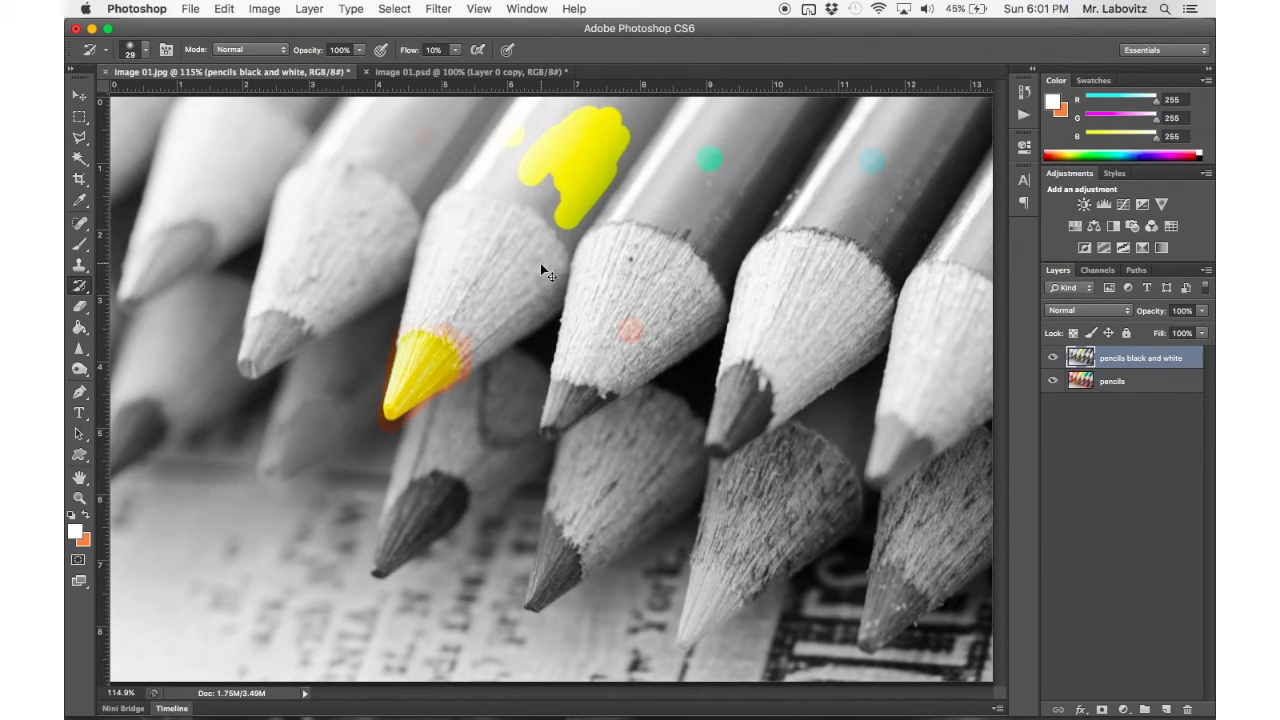
# Step back through the history to remove all color painted on the black and white layer.
pyautogui.press('super+alt+z')
pyautogui.press('super+alt+z')
pyautogui.press('super+alt+z')
pyautogui.press('super+alt+z')
pyautogui.press('super+alt+z')
pyautogui.press('super+alt+z')
pyautogui.press('super+alt+z')
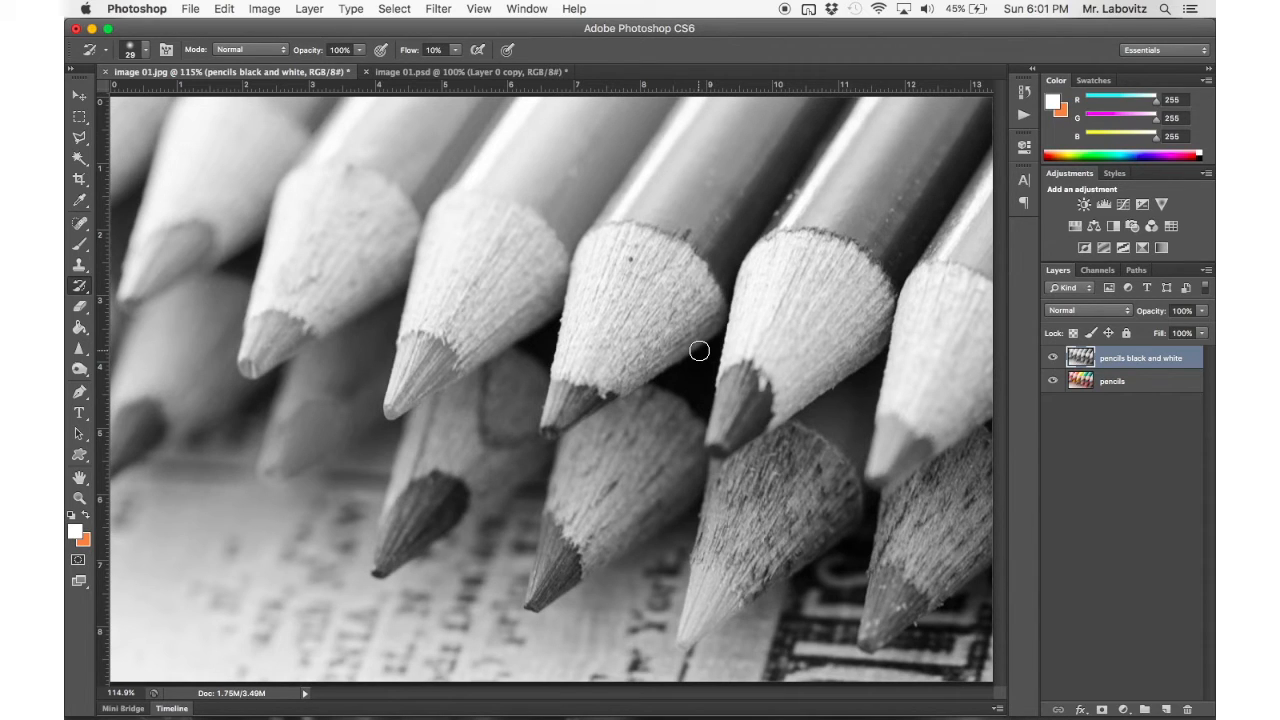
# Compare the color and black and white layers by toggling the upper layer's visibility, and reselect the pencils black and white layer.
pyautogui.click(1121, 386)
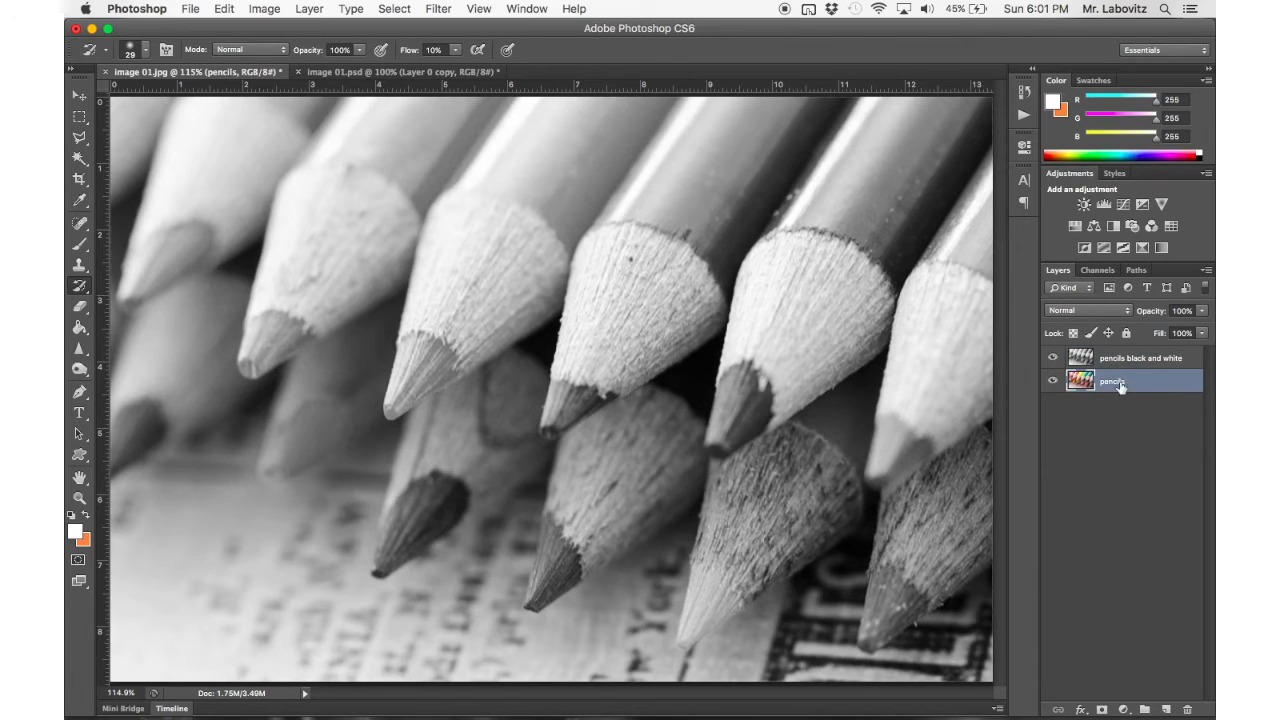
pyautogui.click(1052, 362)
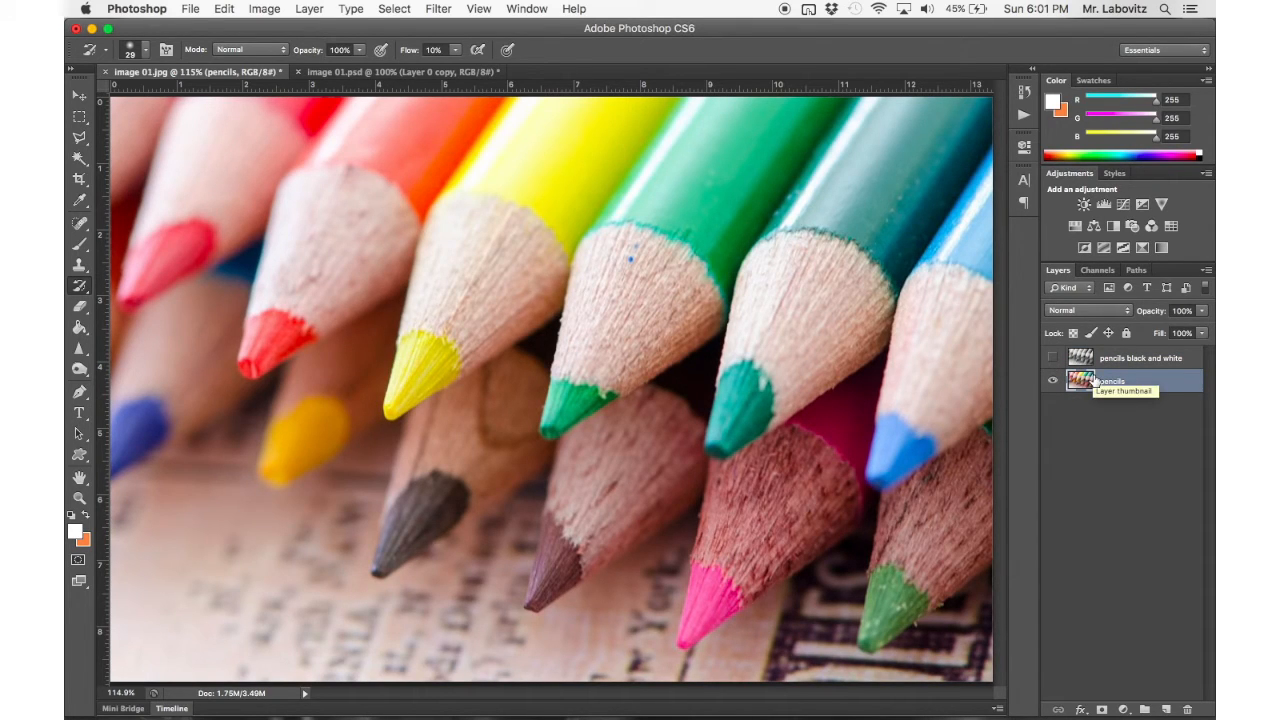
pyautogui.click(1053, 360)
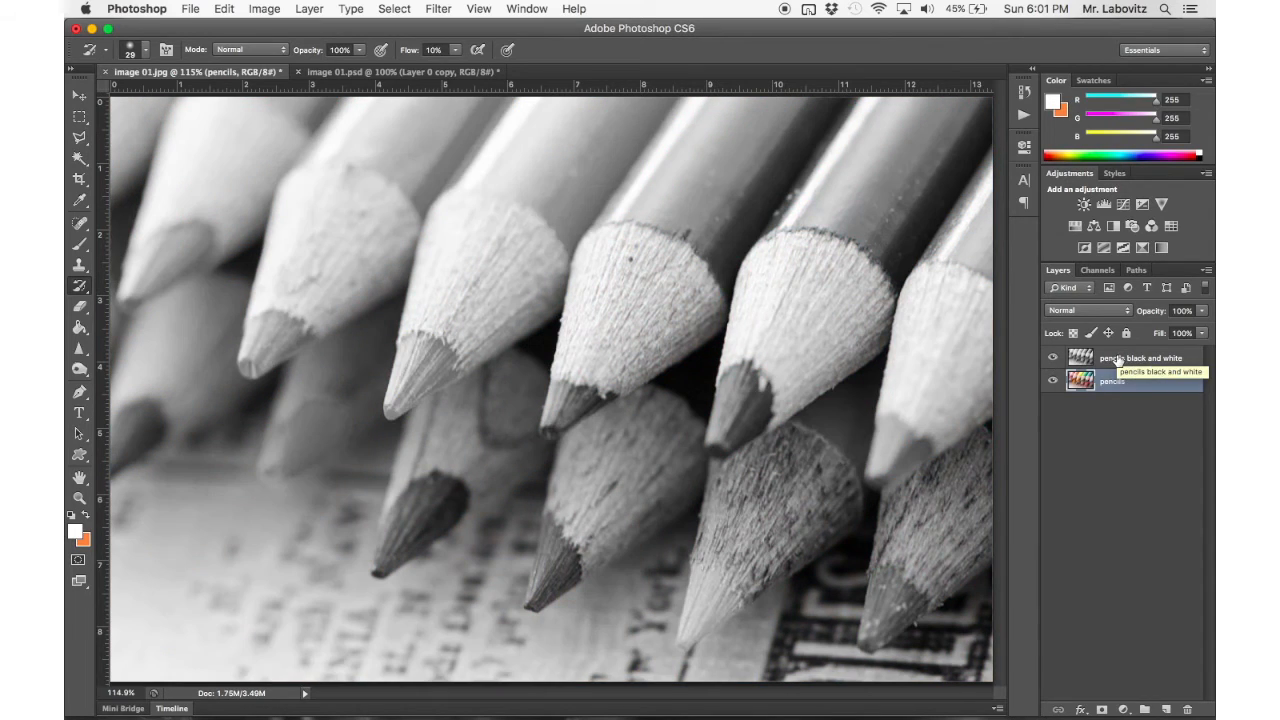
pyautogui.click(1110, 360)
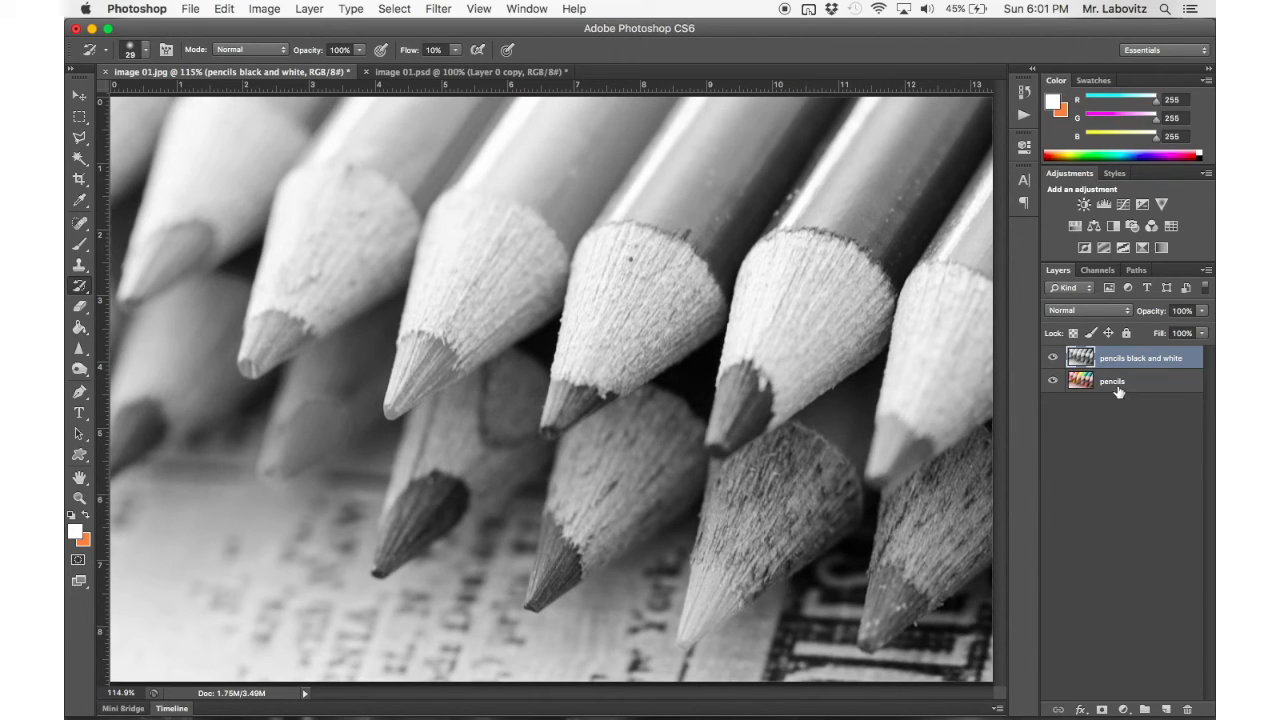
pyautogui.click(1090, 386)
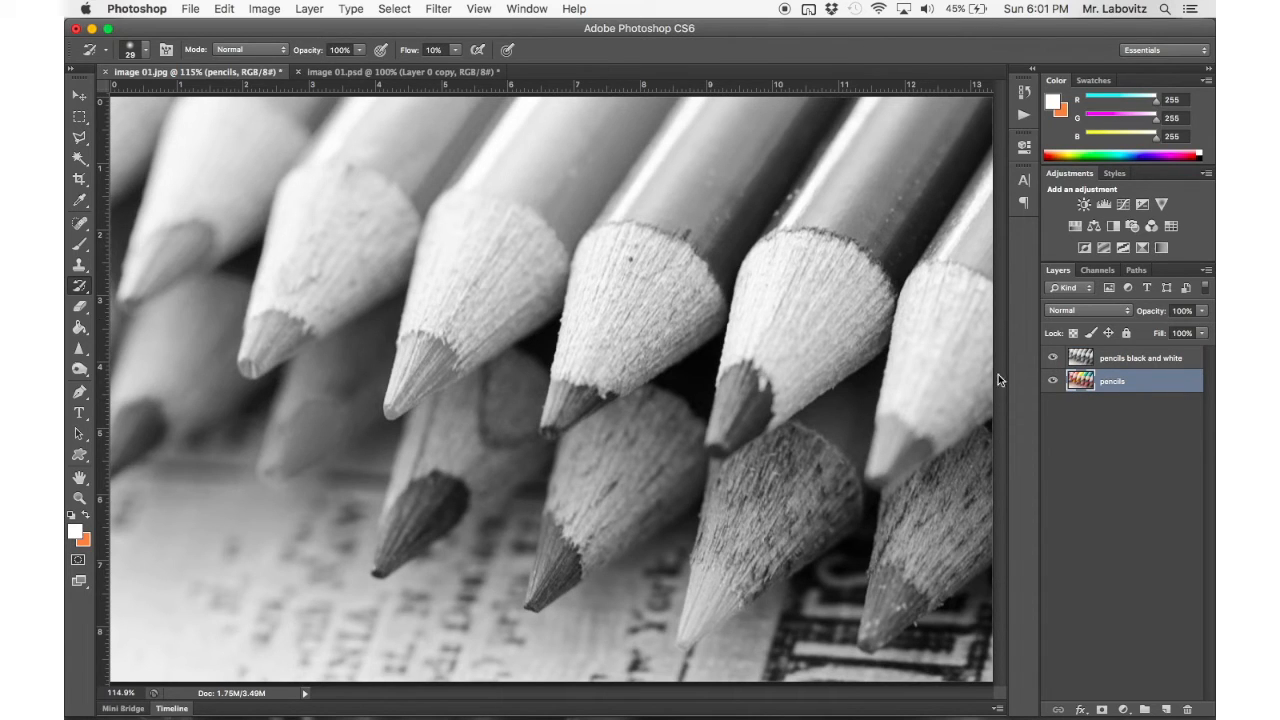
pyautogui.click(1128, 366)
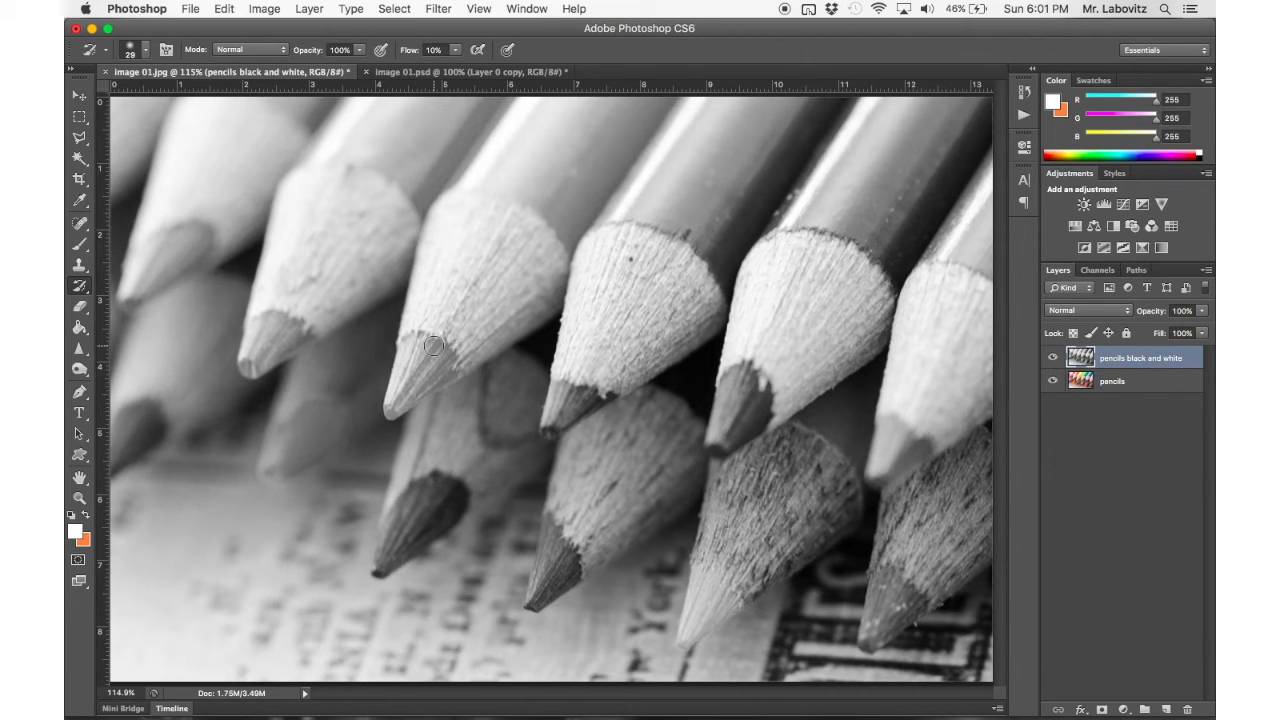
# Try painting color onto the yellow pencil's tip with the soft brush at 10% flow, and undo the stroke.
pyautogui.moveTo(416, 358)
pyautogui.mouseDown()
pyautogui.moveTo(402, 393)
pyautogui.moveTo(403, 362)
pyautogui.moveTo(404, 379)
pyautogui.moveTo(422, 369)
pyautogui.moveTo(436, 383)
pyautogui.moveTo(412, 345)
pyautogui.moveTo(402, 401)
pyautogui.mouseUp()
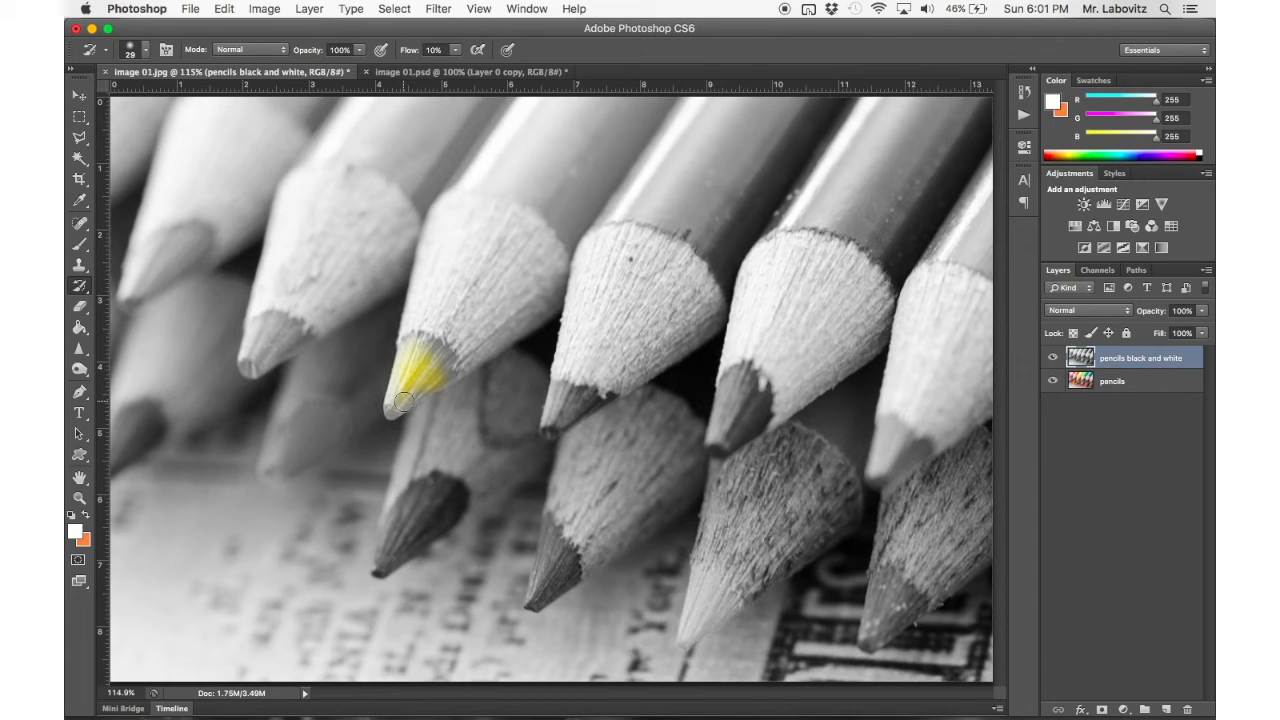
pyautogui.press('super+z')
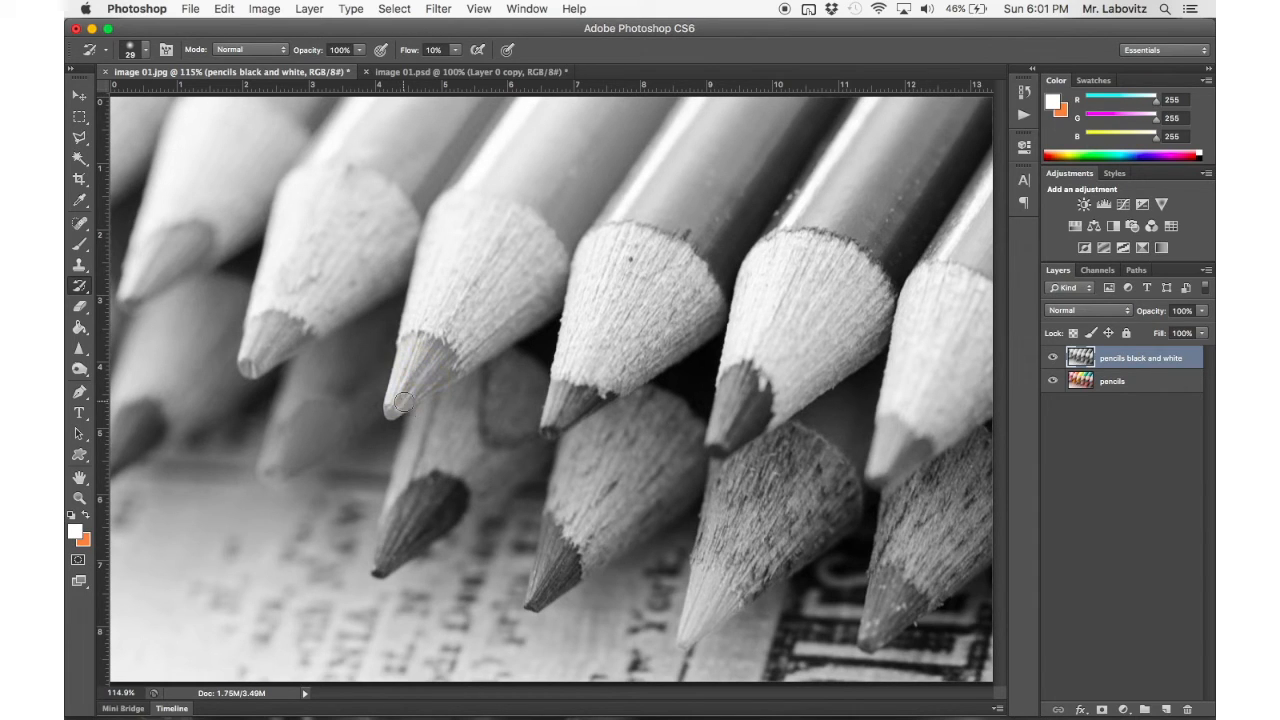
# Examine the finished example in image 01.psd with Layer 0 copy hidden and shown, and return to image 01.jpg.
pyautogui.click(462, 73)
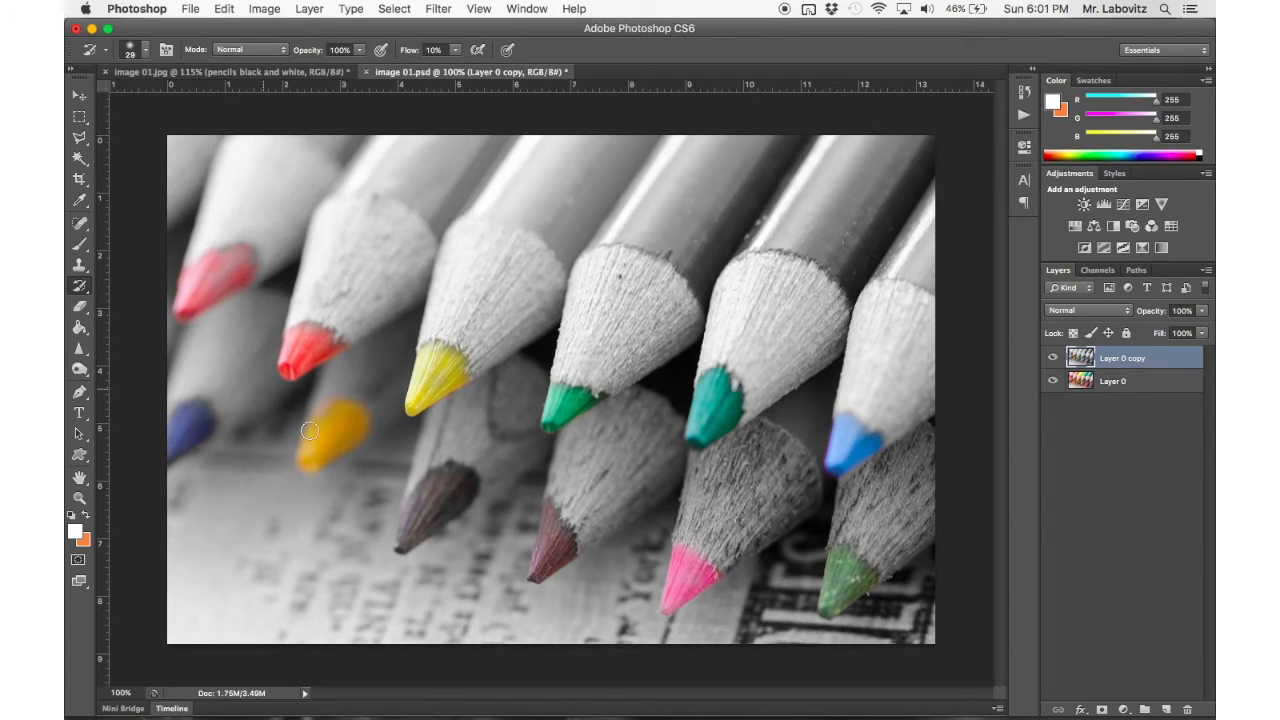
pyautogui.click(1053, 359)
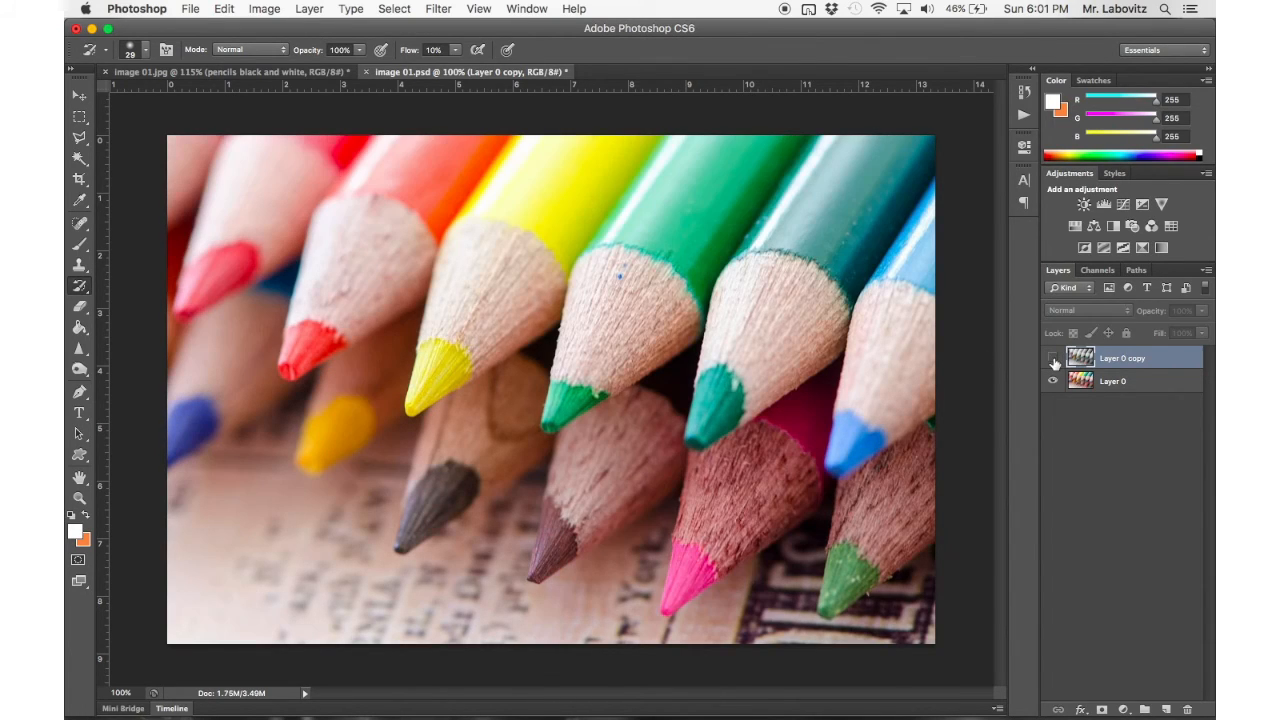
pyautogui.click(1053, 360)
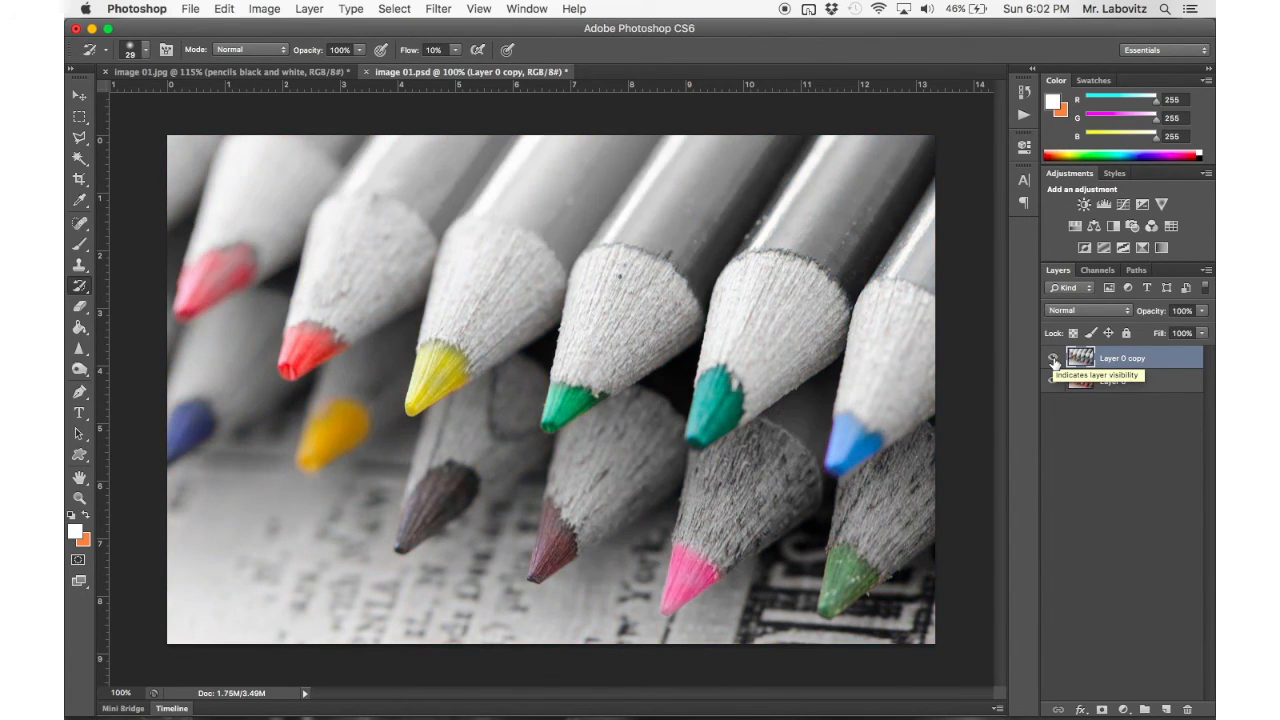
pyautogui.click(1053, 360)
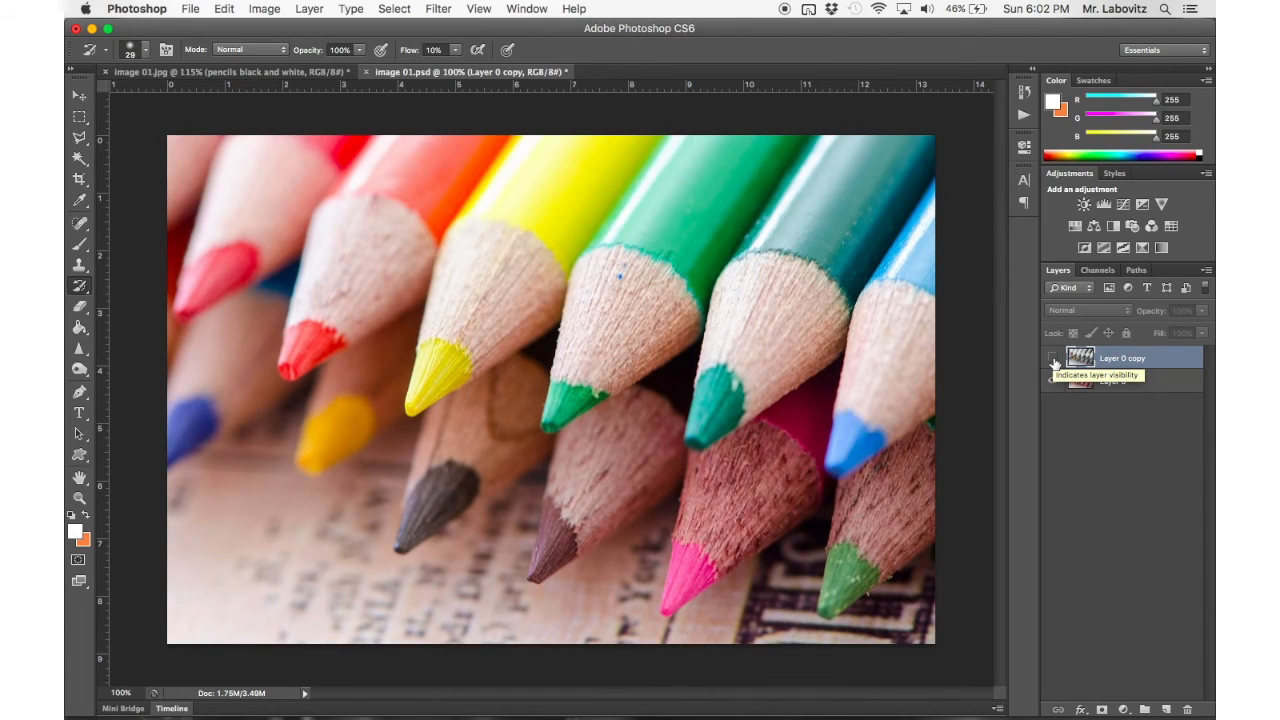
pyautogui.click(1053, 360)
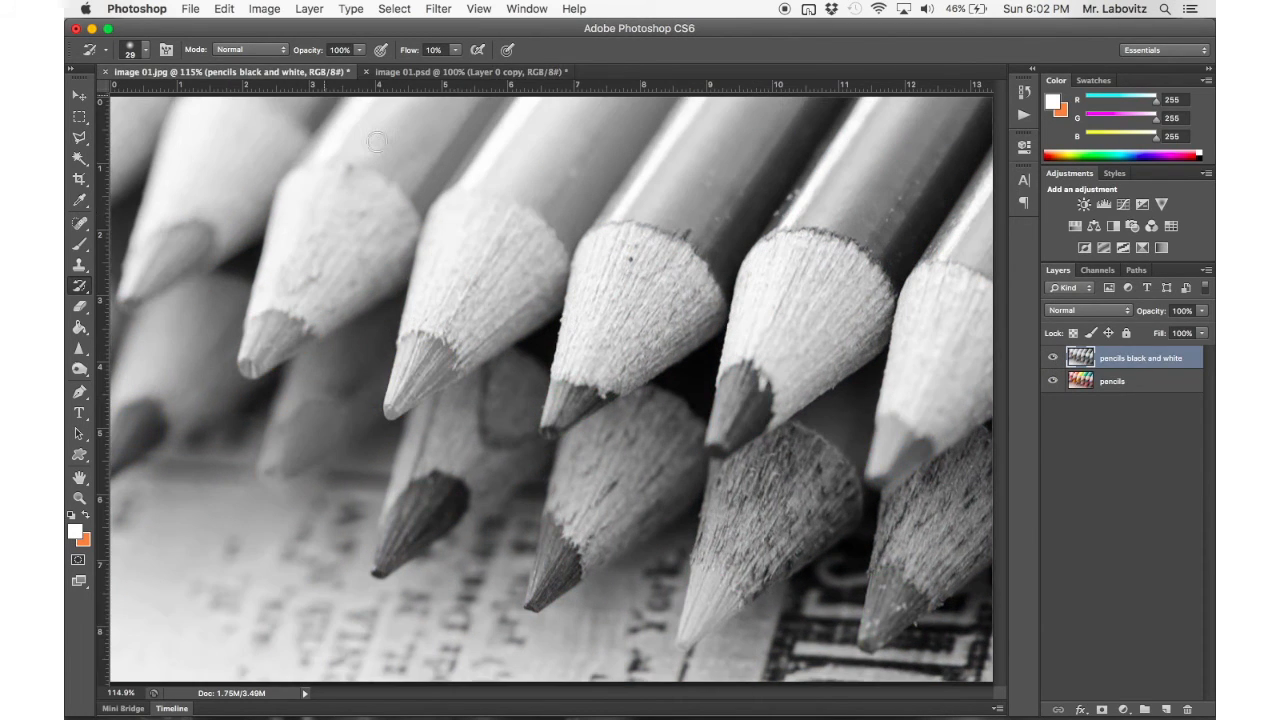
pyautogui.click(225, 72)
# Brush soft color over the yellow pencil's tip freehand and inspect its edges up close.
pyautogui.moveTo(432, 358)
pyautogui.mouseDown()
pyautogui.moveTo(396, 402)
pyautogui.moveTo(411, 379)
pyautogui.moveTo(432, 372)
pyautogui.moveTo(420, 392)
pyautogui.moveTo(445, 375)
pyautogui.moveTo(392, 411)
pyautogui.moveTo(416, 343)
pyautogui.mouseUp()
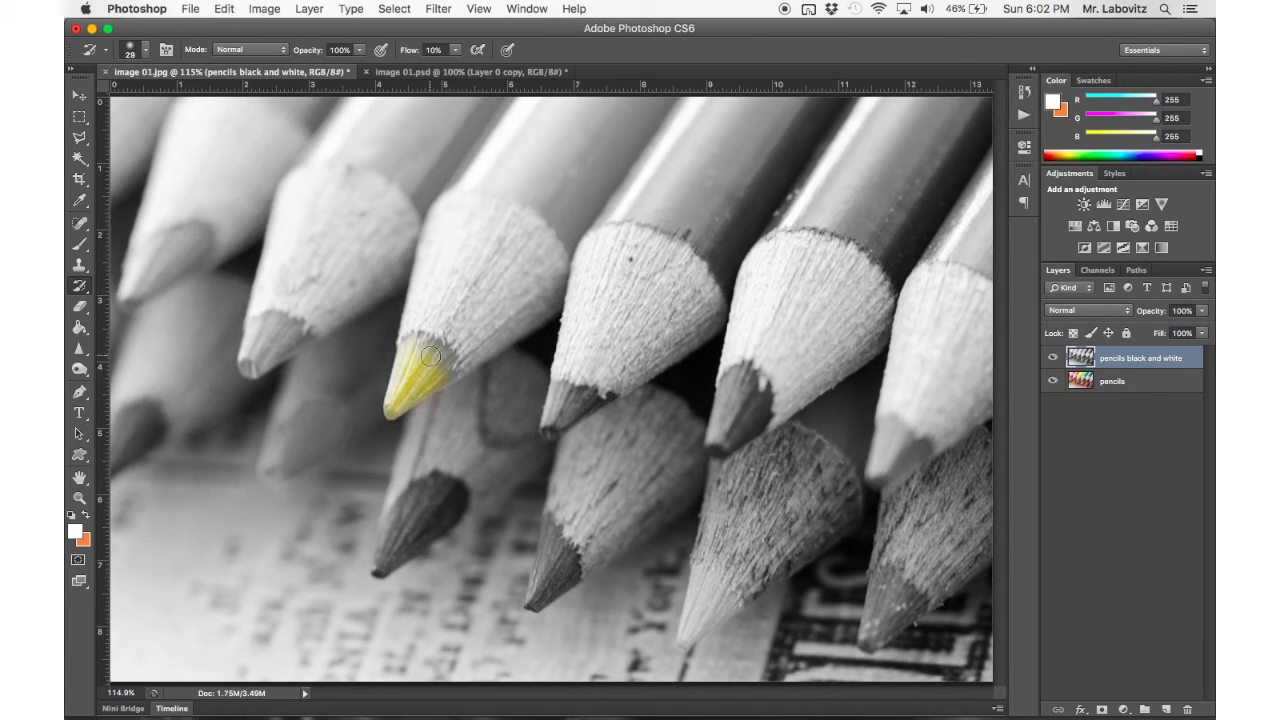
pyautogui.moveTo(396, 408)
pyautogui.mouseDown()
pyautogui.moveTo(407, 343)
pyautogui.moveTo(444, 351)
pyautogui.mouseUp()
pyautogui.press('super+plus')
pyautogui.press('super+plus')
pyautogui.press('super+plus')
pyautogui.hscroll(-10, 443, 351)
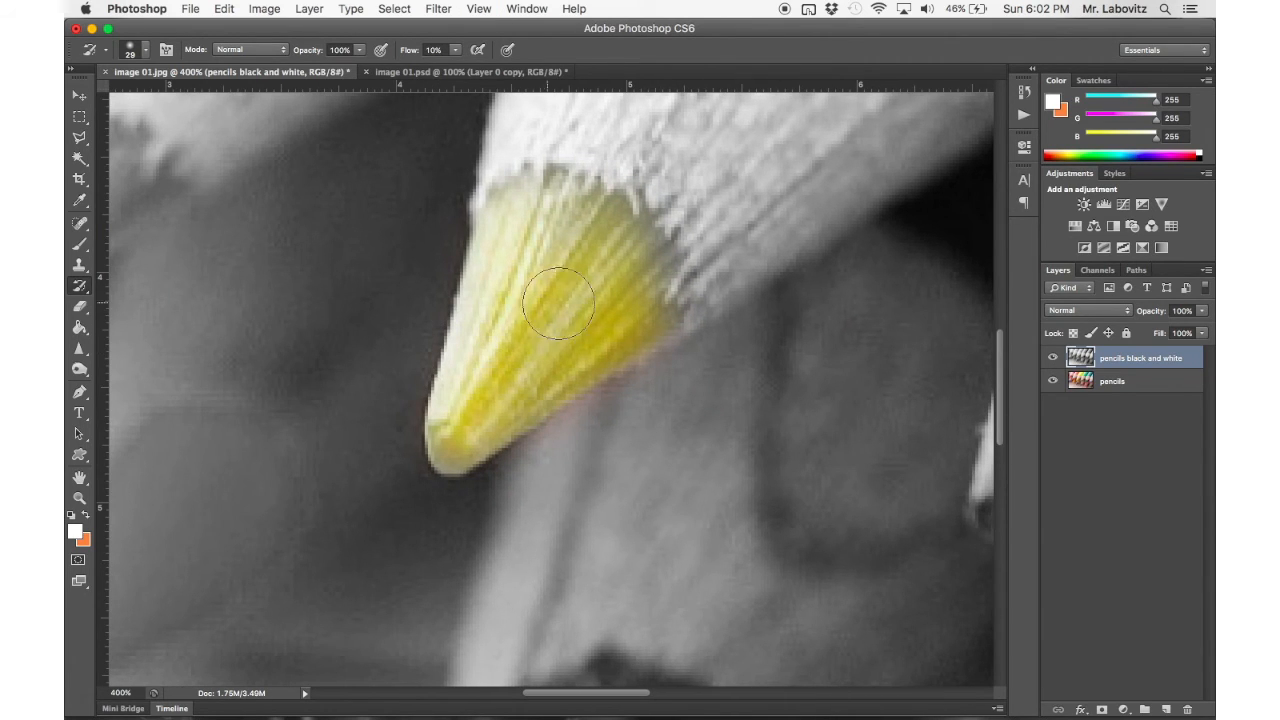
# Try a stroke on the neighboring green pencil's tip, and undo it along with the yellow tip's color.
pyautogui.hscroll(6, 563, 300)
pyautogui.moveTo(638, 355)
pyautogui.mouseDown()
pyautogui.moveTo(586, 494)
pyautogui.moveTo(624, 413)
pyautogui.moveTo(614, 446)
pyautogui.moveTo(662, 432)
pyautogui.moveTo(629, 502)
pyautogui.moveTo(712, 425)
pyautogui.moveTo(677, 496)
pyautogui.moveTo(706, 470)
pyautogui.moveTo(677, 344)
pyautogui.moveTo(592, 377)
pyautogui.moveTo(657, 338)
pyautogui.moveTo(573, 458)
pyautogui.moveTo(663, 360)
pyautogui.moveTo(585, 456)
pyautogui.moveTo(642, 364)
pyautogui.moveTo(628, 374)
pyautogui.moveTo(658, 375)
pyautogui.moveTo(629, 398)
pyautogui.mouseUp()
pyautogui.hotkey('ctrl', 'z')
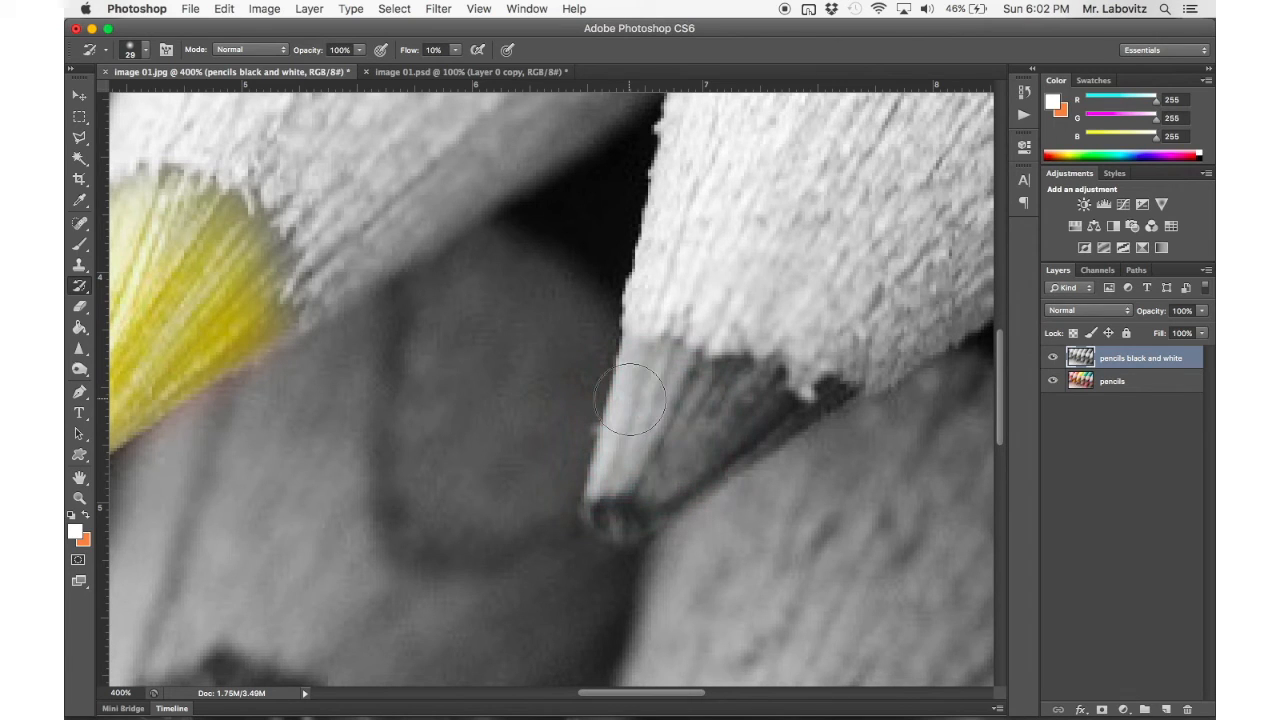
pyautogui.hscroll(-10, 629, 398)
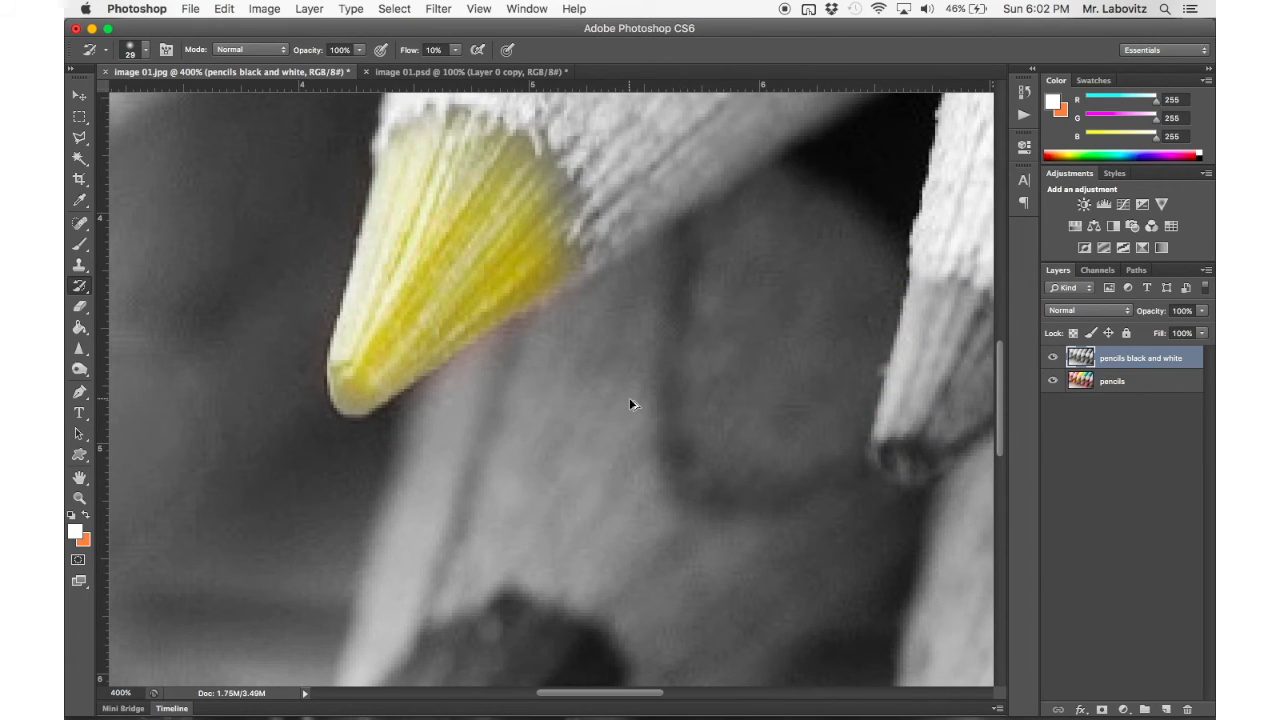
pyautogui.hotkey('ctrl', 'alt', 'z')
pyautogui.scroll(2, 435, 297)
pyautogui.hscroll(-2, 435, 297)
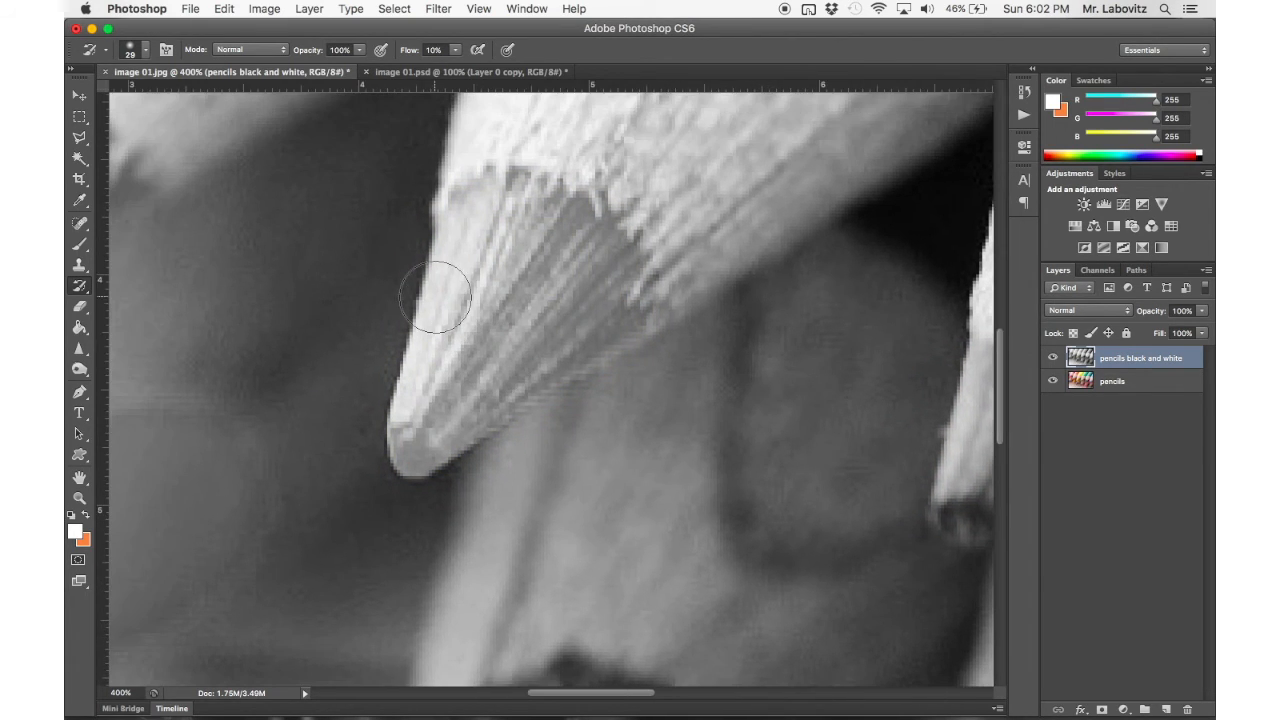
# Outline the yellow pencil's tip and part of the surrounding wood with a closed Polygonal Lasso selection.
pyautogui.click(82, 142)
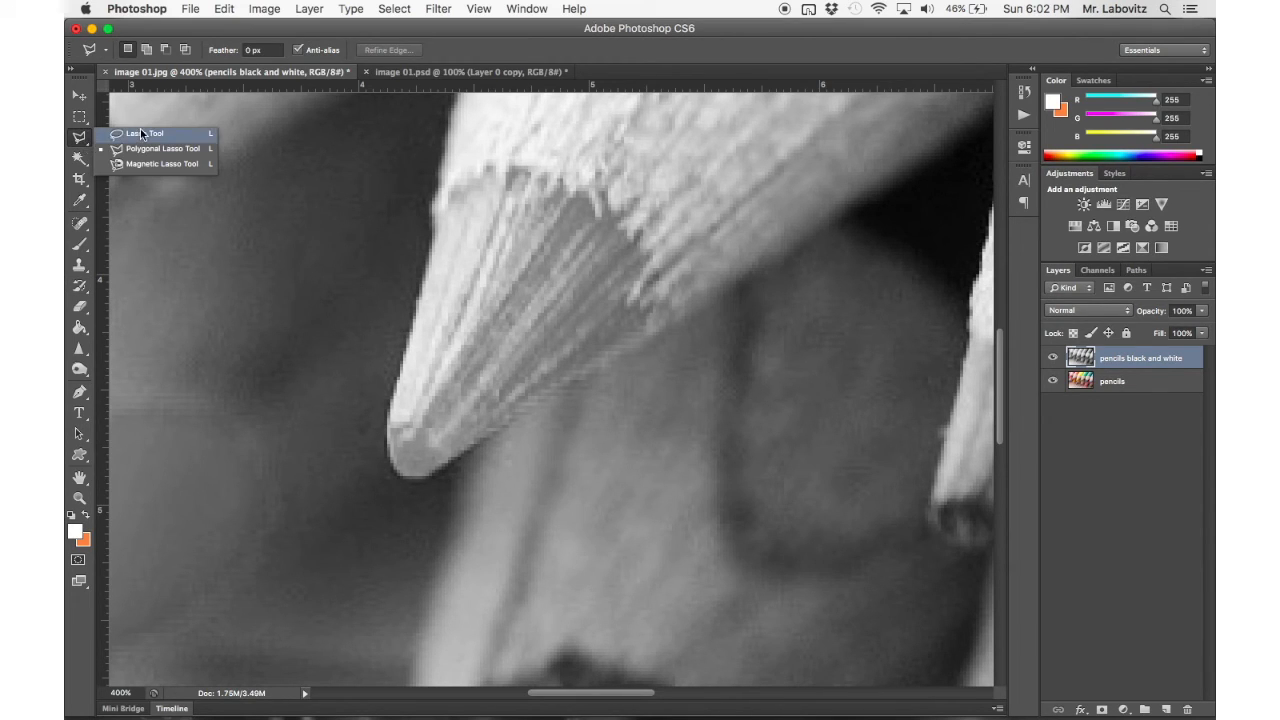
pyautogui.click(150, 149)
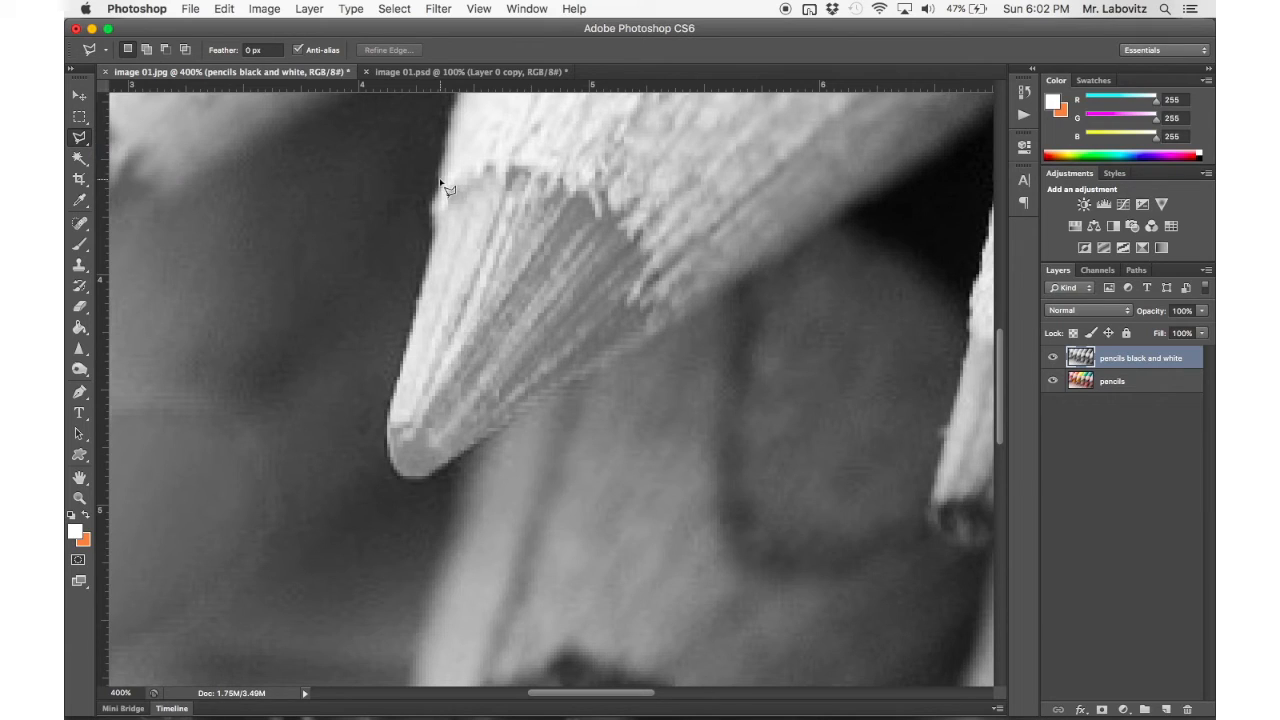
pyautogui.click(432, 208)
pyautogui.click(387, 450)
pyautogui.click(391, 466)
pyautogui.click(400, 475)
pyautogui.click(424, 478)
pyautogui.click(748, 278)
pyautogui.scroll(3, 695, 208)
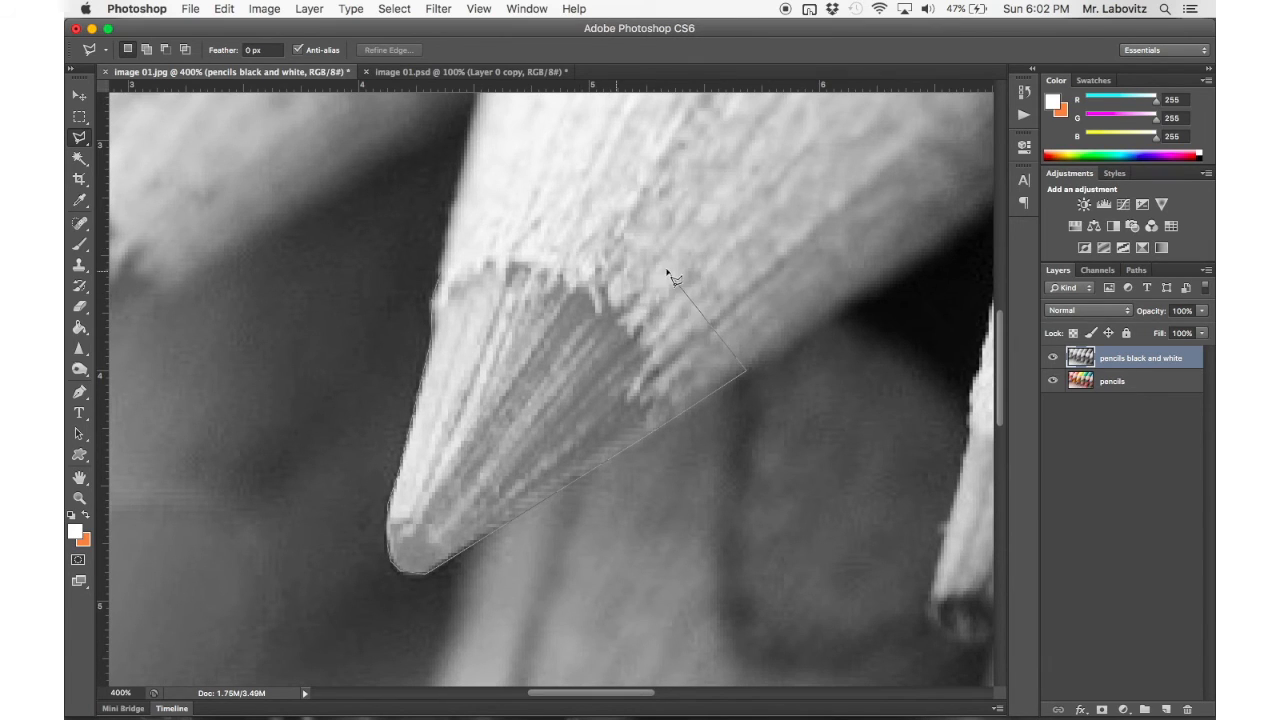
pyautogui.click(700, 248)
pyautogui.click(628, 190)
pyautogui.click(545, 178)
pyautogui.doubleClick(491, 192)
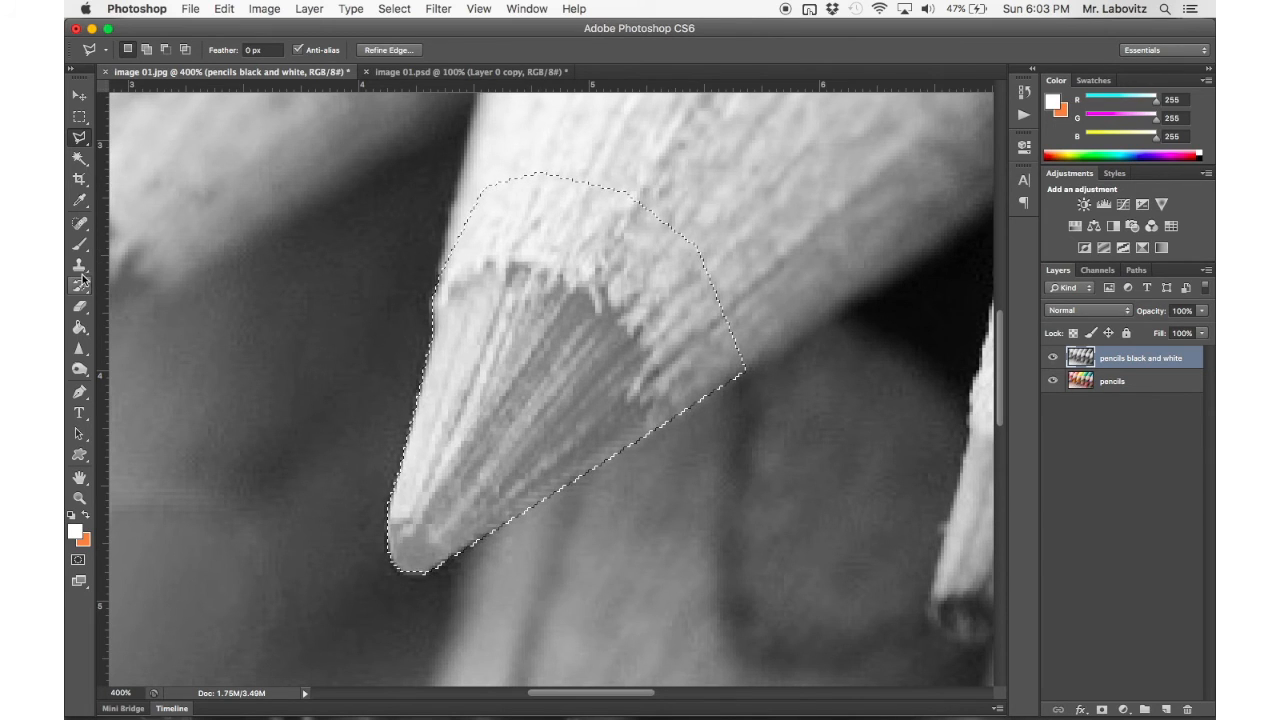
# Restore the yellow color of the pencil's tip inside the selection with the soft History Brush at 10% flow.
pyautogui.press('y')
pyautogui.moveTo(400, 530)
pyautogui.mouseDown()
pyautogui.moveTo(442, 416)
pyautogui.moveTo(487, 373)
pyautogui.moveTo(500, 481)
pyautogui.moveTo(463, 518)
pyautogui.mouseUp()
pyautogui.moveTo(435, 428)
pyautogui.mouseDown()
pyautogui.moveTo(471, 294)
pyautogui.moveTo(496, 390)
pyautogui.moveTo(555, 335)
pyautogui.moveTo(515, 400)
pyautogui.moveTo(570, 410)
pyautogui.moveTo(566, 466)
pyautogui.mouseUp()
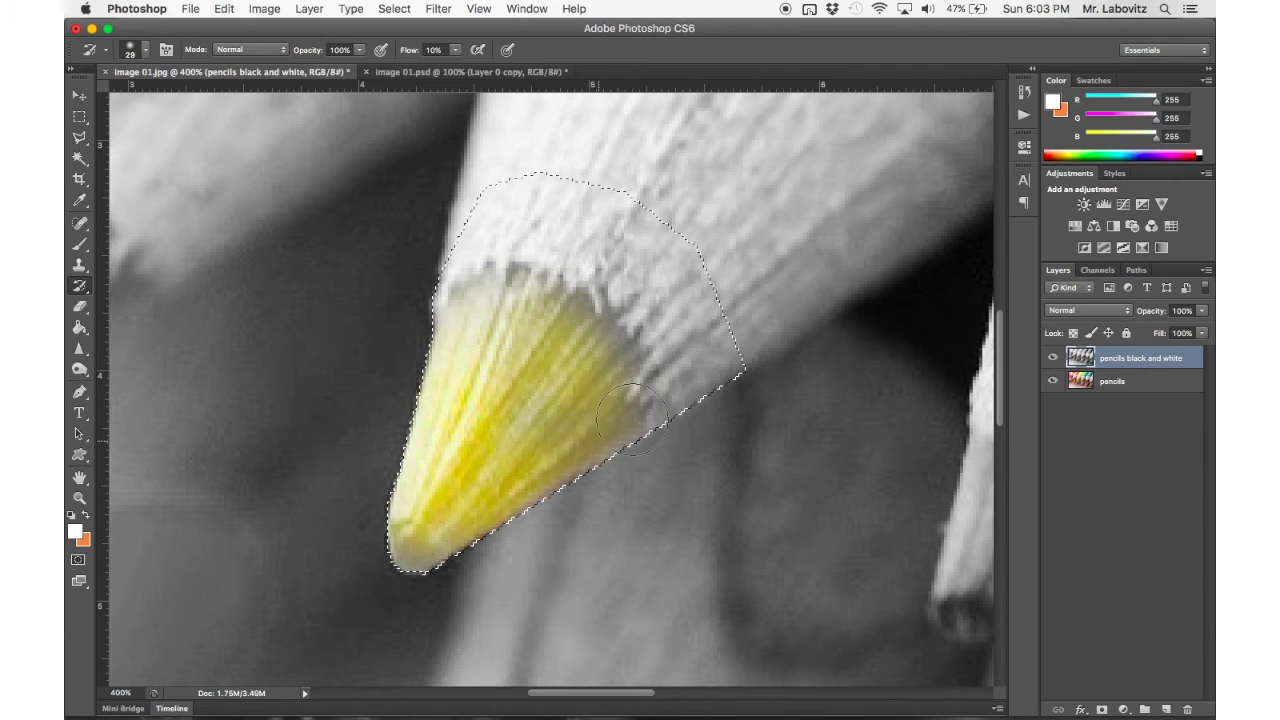
pyautogui.moveTo(613, 383)
pyautogui.mouseDown()
pyautogui.moveTo(599, 341)
pyautogui.moveTo(577, 347)
pyautogui.moveTo(578, 319)
pyautogui.moveTo(541, 337)
pyautogui.moveTo(537, 293)
pyautogui.moveTo(495, 309)
pyautogui.moveTo(483, 294)
pyautogui.moveTo(464, 333)
pyautogui.moveTo(461, 486)
pyautogui.moveTo(576, 322)
pyautogui.mouseUp()
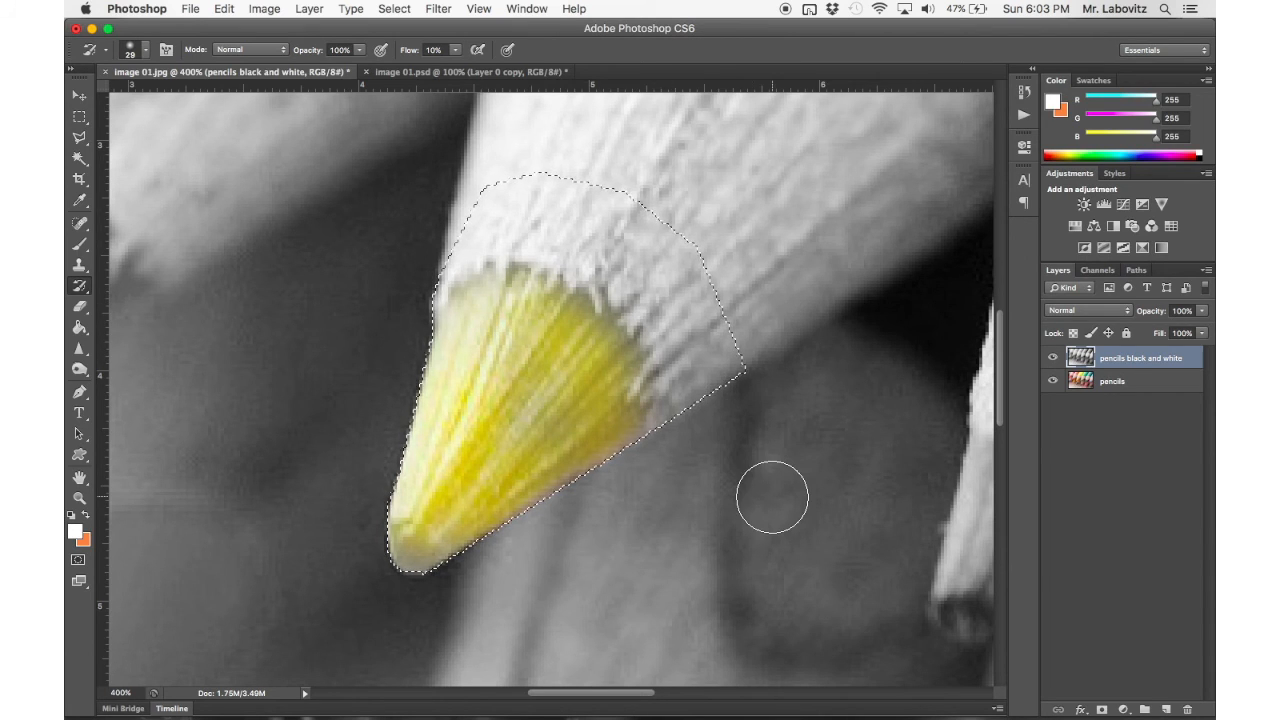
pyautogui.press('v')
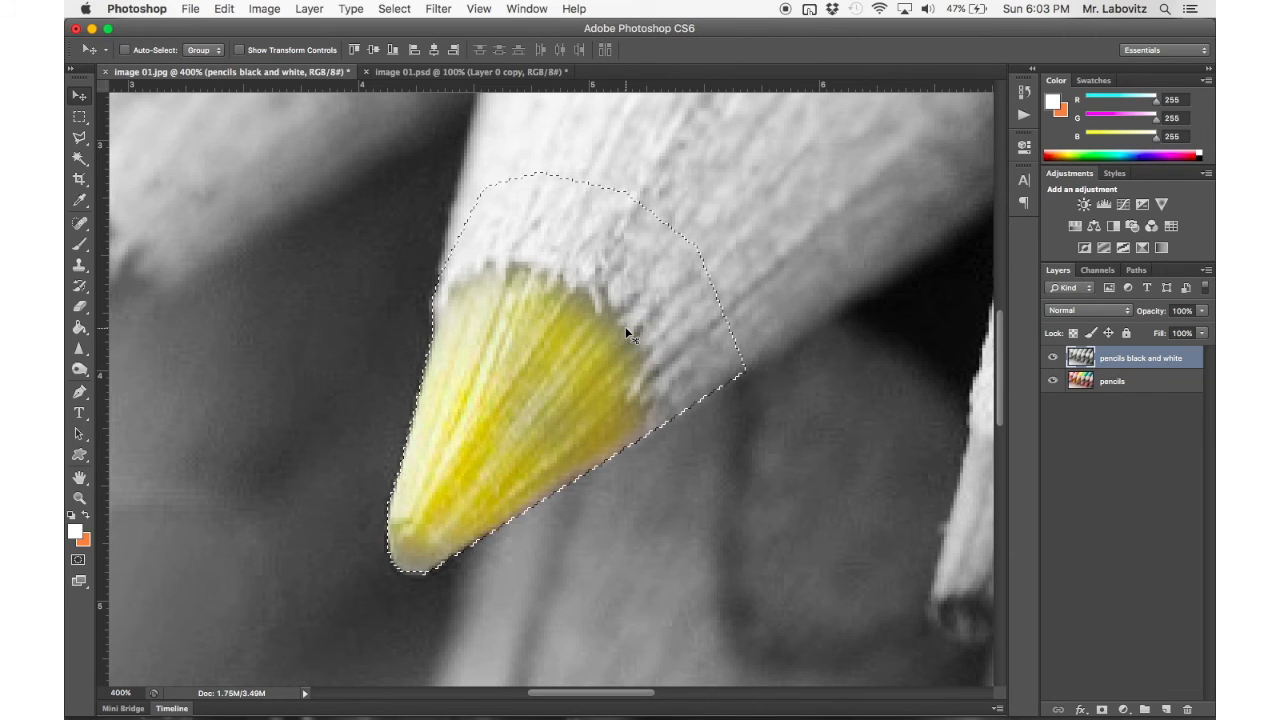
# Reselect the yellow pencil's tip, strengthen its color down to the point with the History Brush, and clear the selection.
pyautogui.press('super+d')
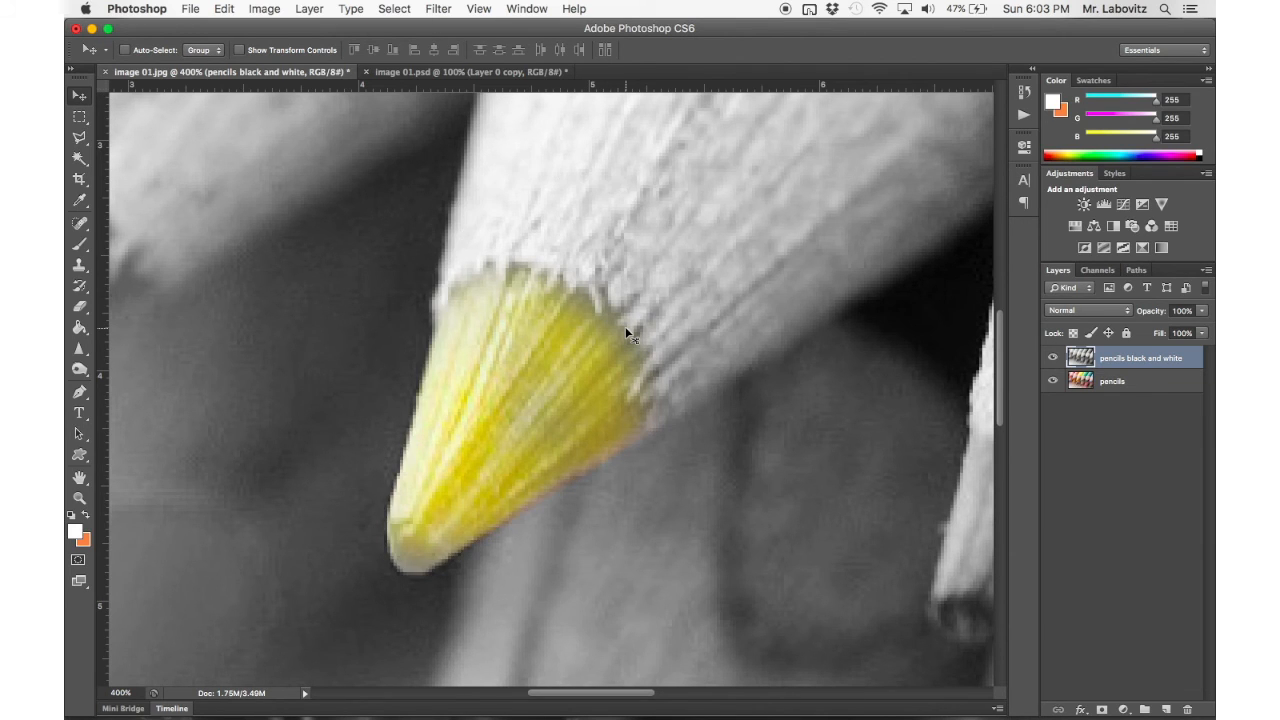
pyautogui.press('super+0')
pyautogui.press('shift+super+d')
pyautogui.press('y')
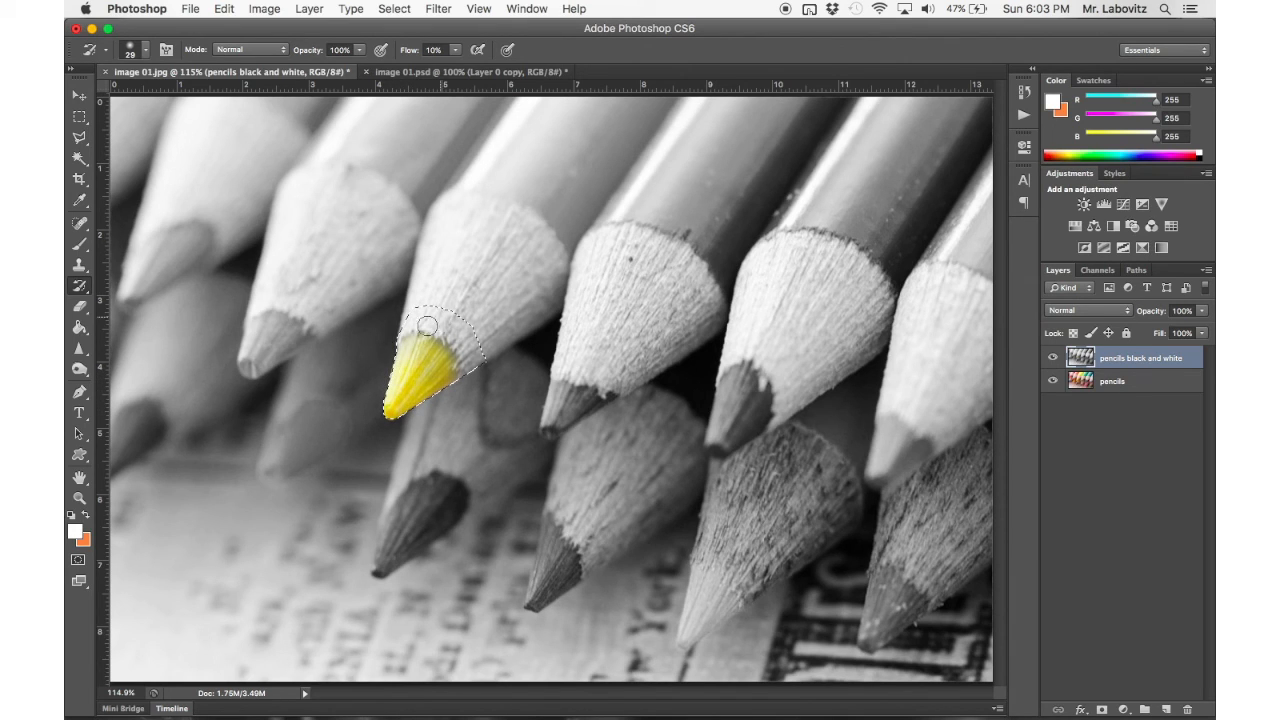
pyautogui.press('super+d')
# Outline the tip of the pencil just right of the yellow one, plus some surrounding wood, with a closed Polygonal Lasso selection.
pyautogui.press('super+plus')
pyautogui.press('super+plus')
pyautogui.press('super+plus')
pyautogui.hscroll(3, 658, 407)
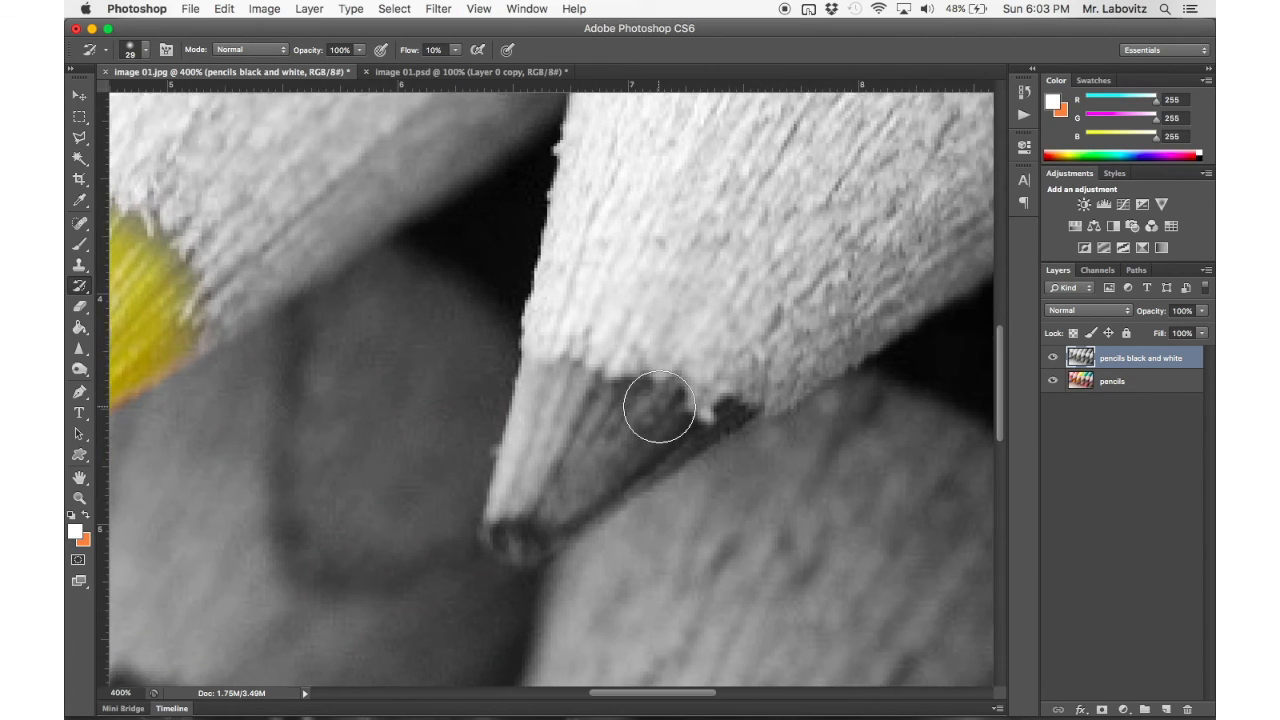
pyautogui.scroll(-1, 658, 407)
pyautogui.click(80, 138)
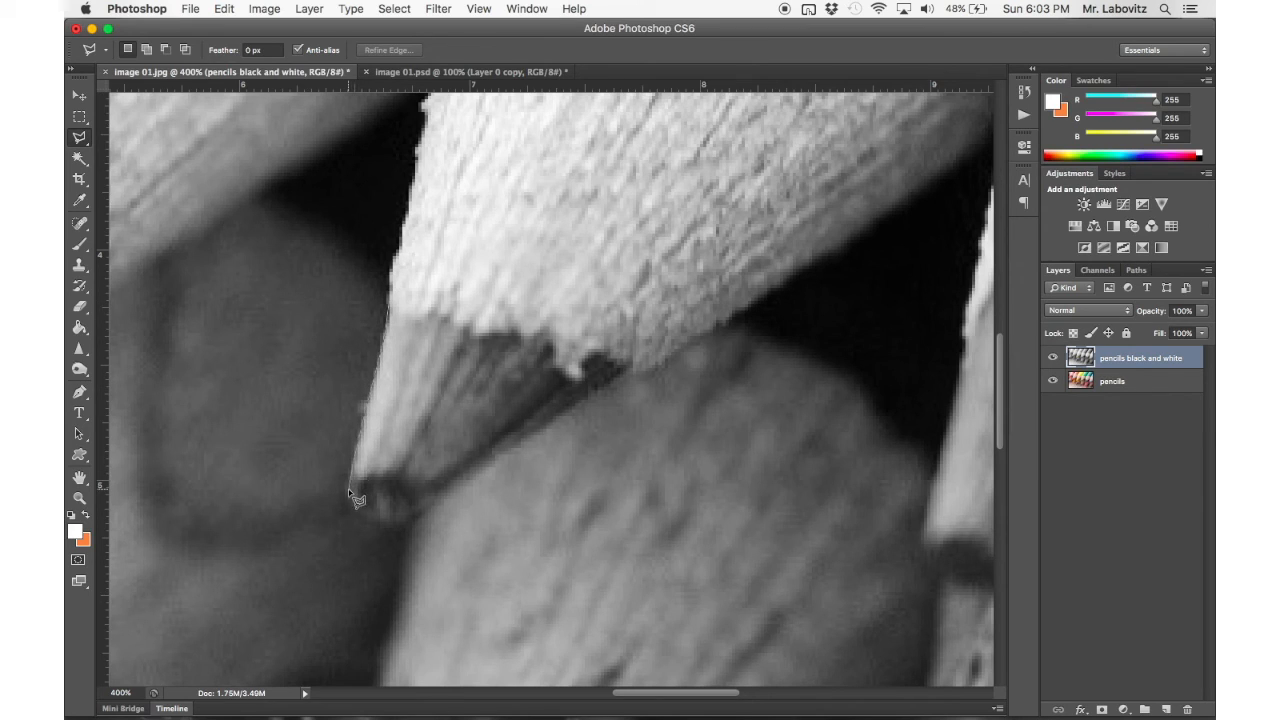
pyautogui.moveTo(357, 520)
pyautogui.mouseDown()
pyautogui.moveTo(407, 526)
pyautogui.moveTo(633, 374)
pyautogui.mouseUp()
pyautogui.doubleClick(397, 265)
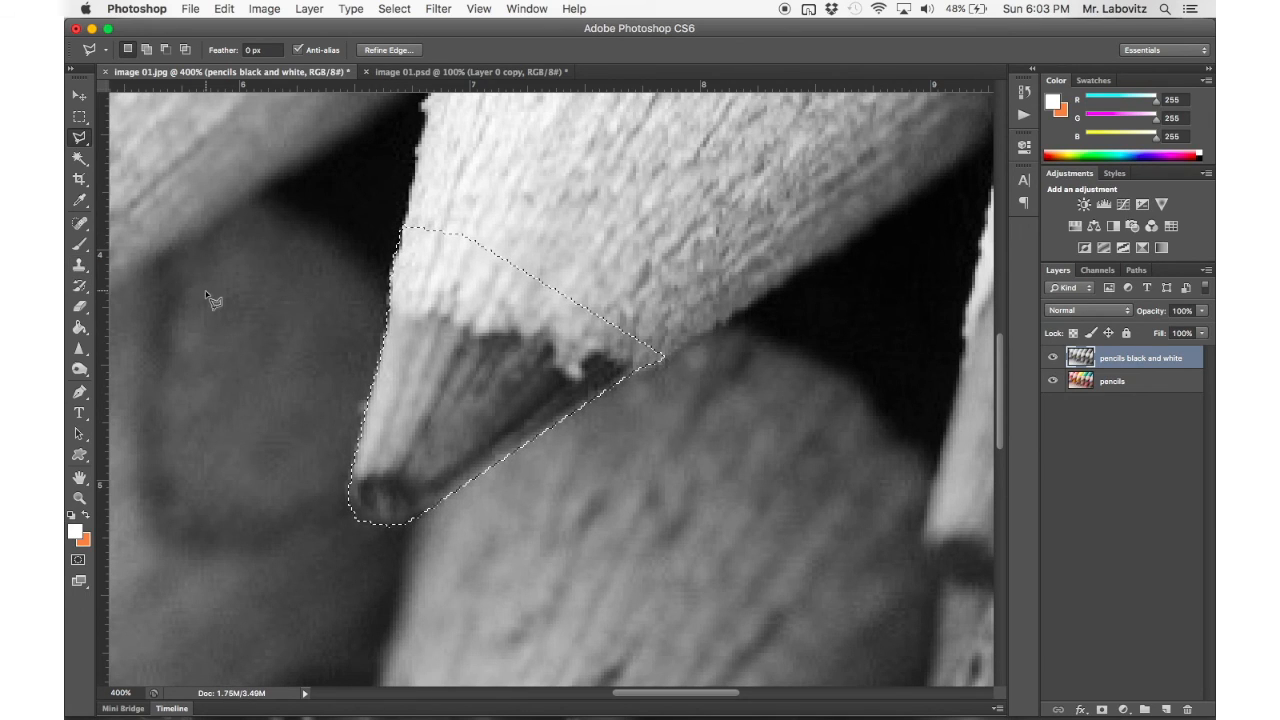
# Restore the green color of the pencil's tip inside the selection with the History Brush at 10% flow, and clear the selection.
pyautogui.press('y')
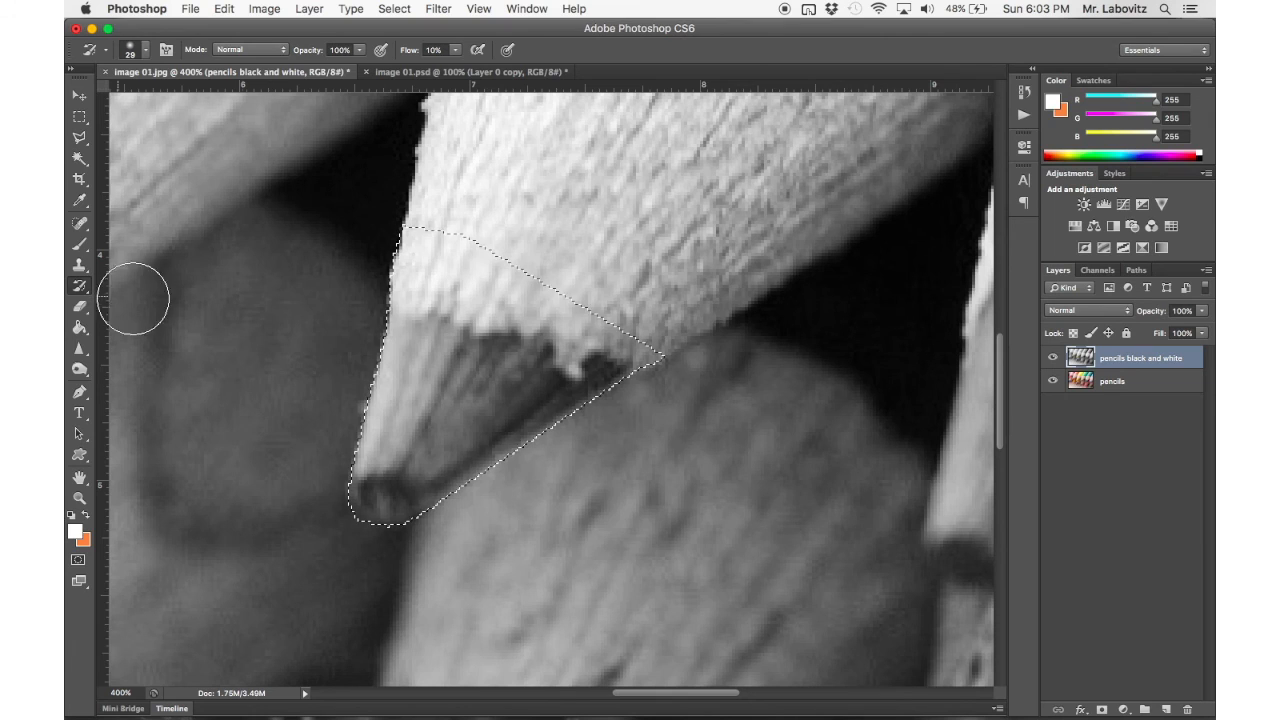
pyautogui.moveTo(420, 434)
pyautogui.mouseDown()
pyautogui.moveTo(372, 510)
pyautogui.moveTo(414, 456)
pyautogui.moveTo(402, 379)
pyautogui.moveTo(442, 376)
pyautogui.moveTo(451, 459)
pyautogui.moveTo(526, 401)
pyautogui.moveTo(498, 440)
pyautogui.moveTo(549, 390)
pyautogui.moveTo(527, 378)
pyautogui.moveTo(444, 406)
pyautogui.moveTo(428, 369)
pyautogui.moveTo(393, 389)
pyautogui.moveTo(411, 440)
pyautogui.moveTo(470, 359)
pyautogui.moveTo(484, 378)
pyautogui.moveTo(498, 368)
pyautogui.moveTo(434, 446)
pyautogui.moveTo(381, 476)
pyautogui.moveTo(496, 422)
pyautogui.moveTo(536, 421)
pyautogui.moveTo(598, 381)
pyautogui.moveTo(554, 416)
pyautogui.moveTo(495, 387)
pyautogui.moveTo(496, 347)
pyautogui.moveTo(495, 393)
pyautogui.moveTo(417, 369)
pyautogui.moveTo(392, 399)
pyautogui.moveTo(393, 362)
pyautogui.moveTo(404, 465)
pyautogui.moveTo(382, 495)
pyautogui.moveTo(453, 349)
pyautogui.moveTo(443, 389)
pyautogui.moveTo(483, 366)
pyautogui.moveTo(524, 380)
pyautogui.moveTo(539, 445)
pyautogui.moveTo(600, 397)
pyautogui.moveTo(522, 467)
pyautogui.moveTo(404, 526)
pyautogui.moveTo(407, 447)
pyautogui.moveTo(377, 496)
pyautogui.moveTo(406, 353)
pyautogui.moveTo(441, 418)
pyautogui.mouseUp()
pyautogui.press('super+d')
pyautogui.press('super+0')
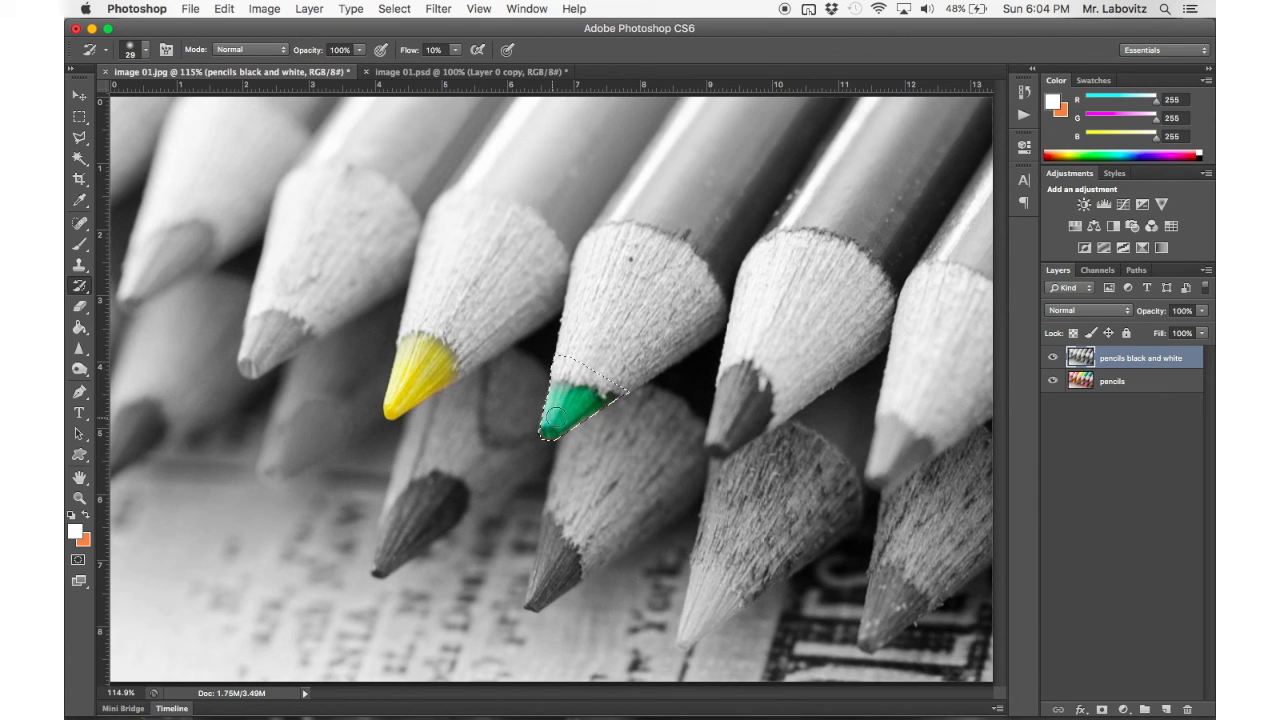
pyautogui.press('super+d')
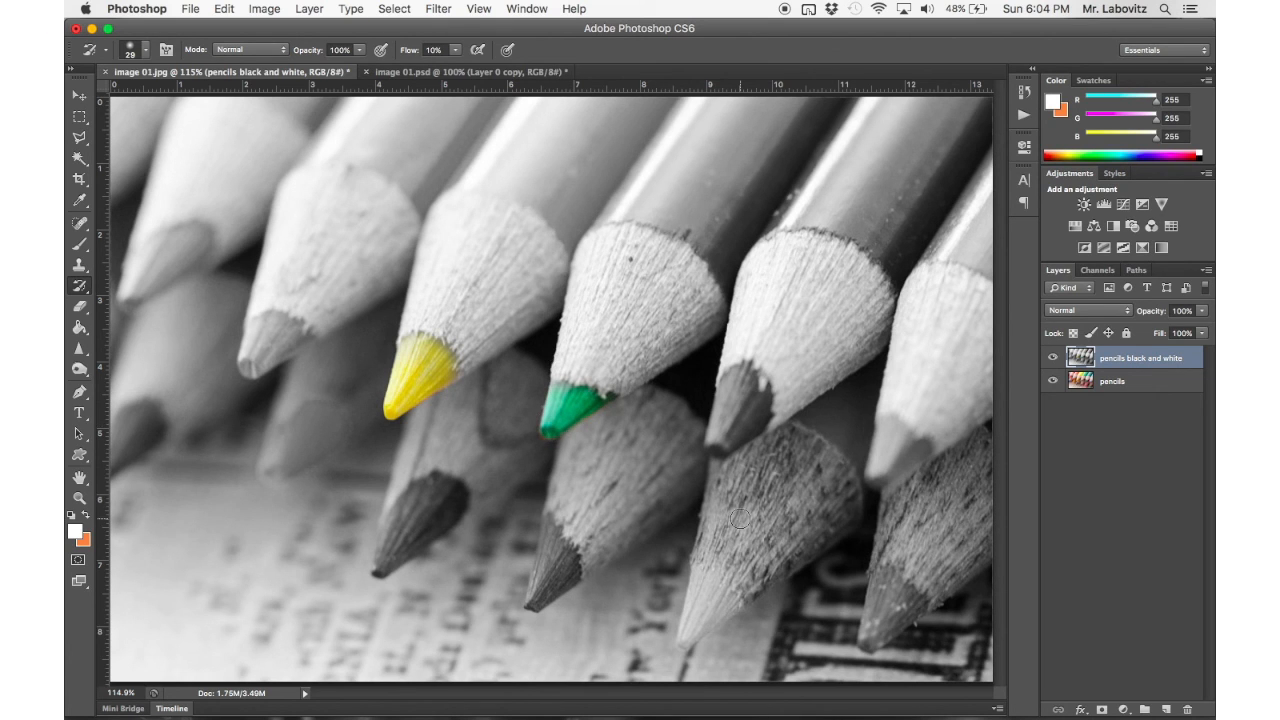